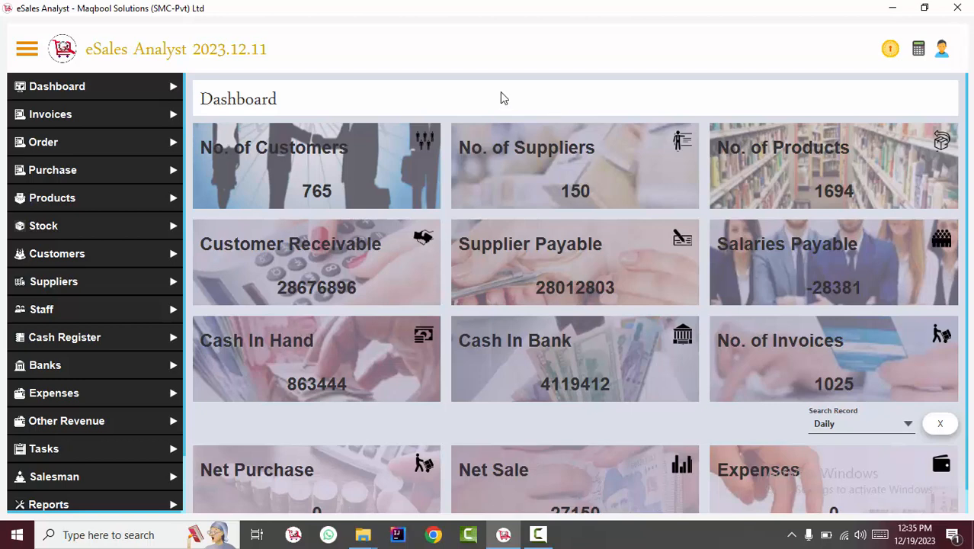
Step: Expand Invoices in the sidebar to list its invoice pages
{"action": "left_click", "coordinate": [141, 110]}
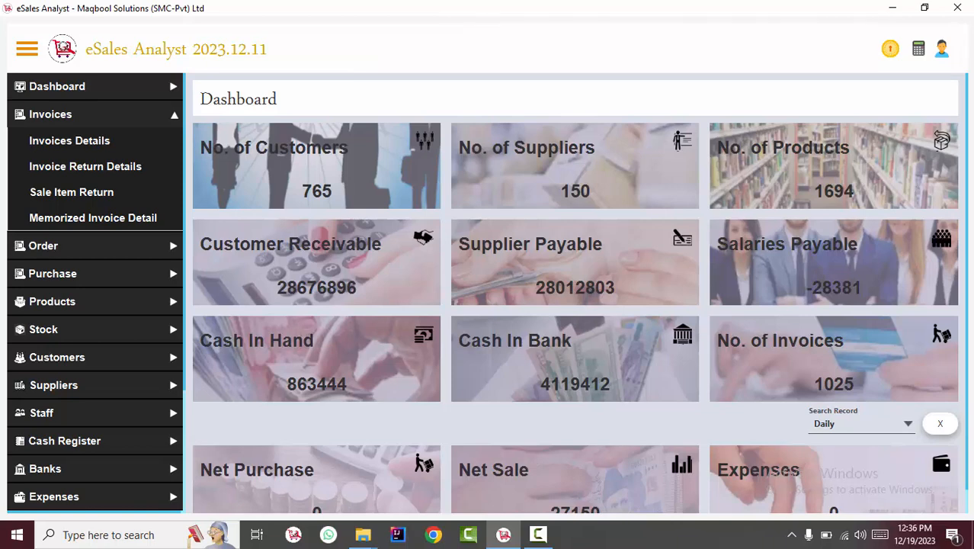
Step: Go to Manage Users and open an empty Add User form on User Detail
{"action": "left_click", "coordinate": [943, 49]}
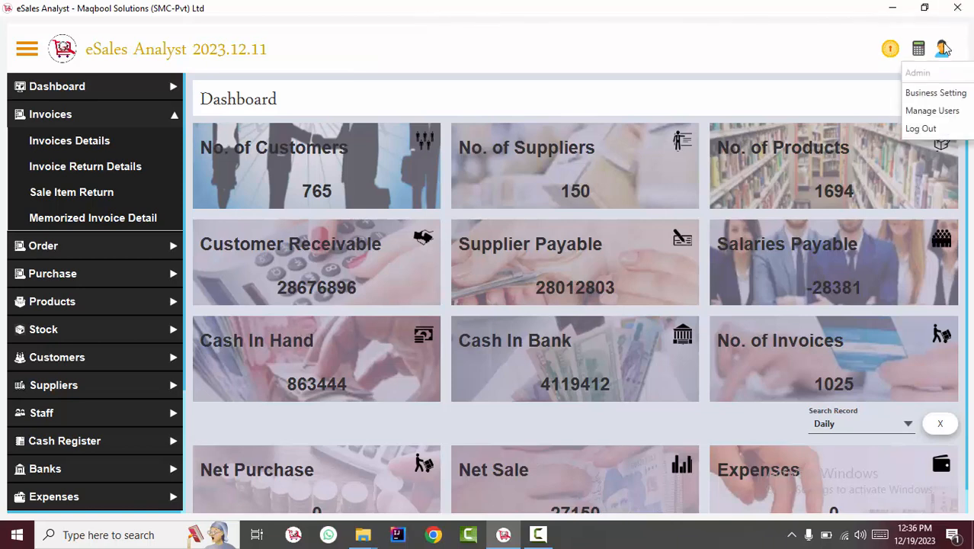
{"action": "left_click", "coordinate": [933, 110]}
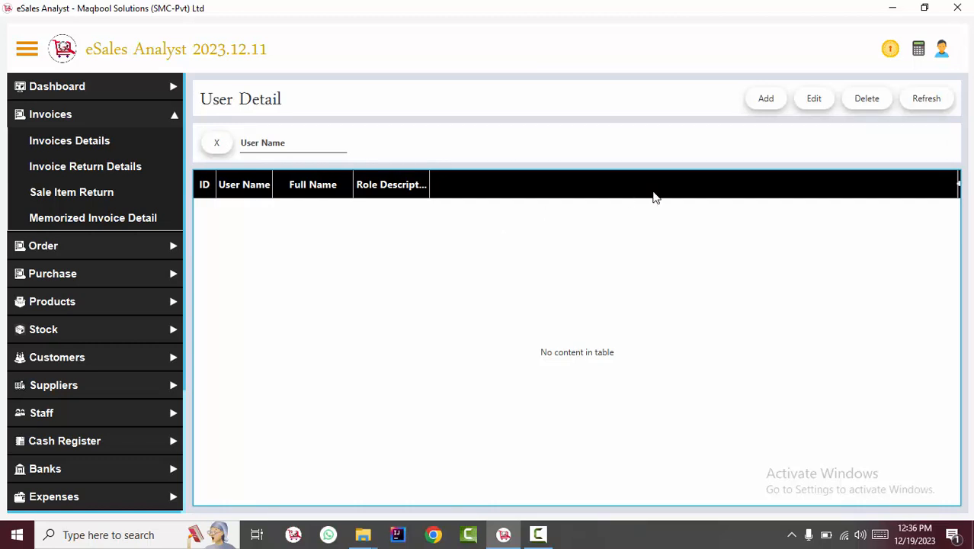
{"action": "left_click", "coordinate": [766, 97]}
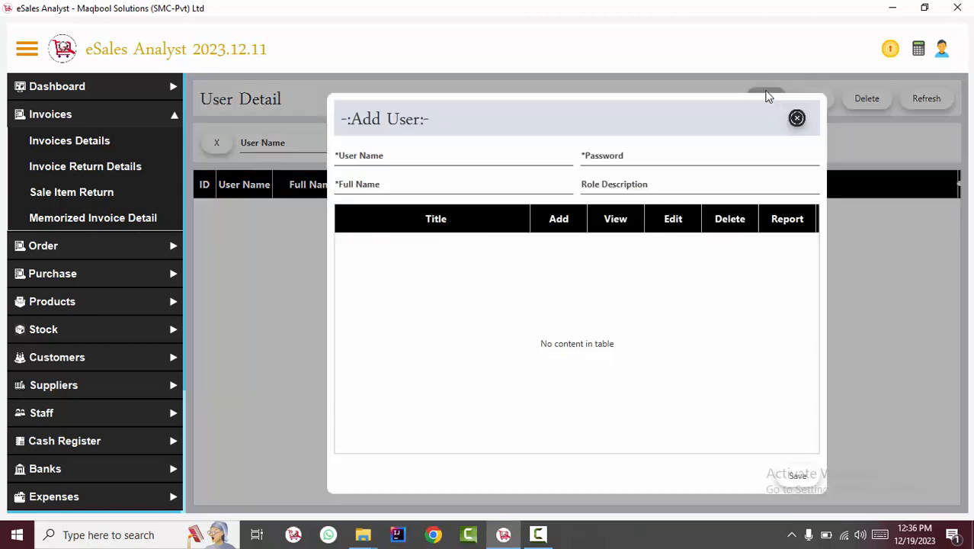
Step: Enter the new user's user name, account password and full name
{"action": "left_click", "coordinate": [365, 158]}
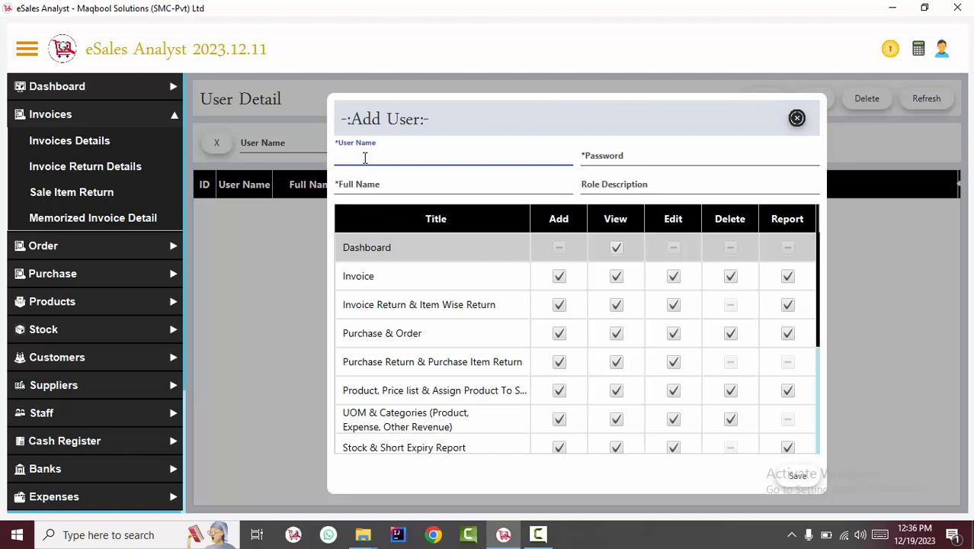
{"action": "type", "text": "saqib123"}
{"action": "double_click", "coordinate": [393, 153]}
{"action": "left_click", "coordinate": [663, 157]}
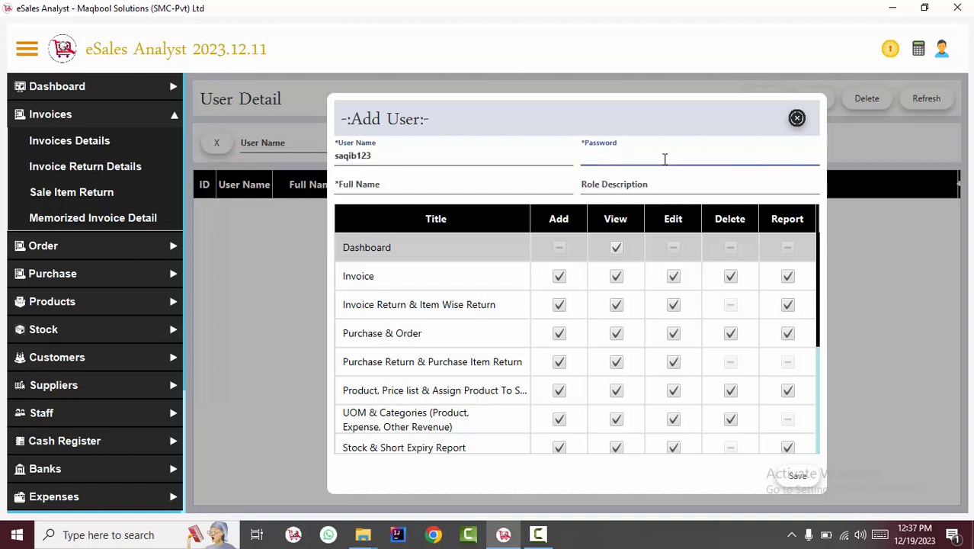
{"action": "left_click", "coordinate": [497, 183]}
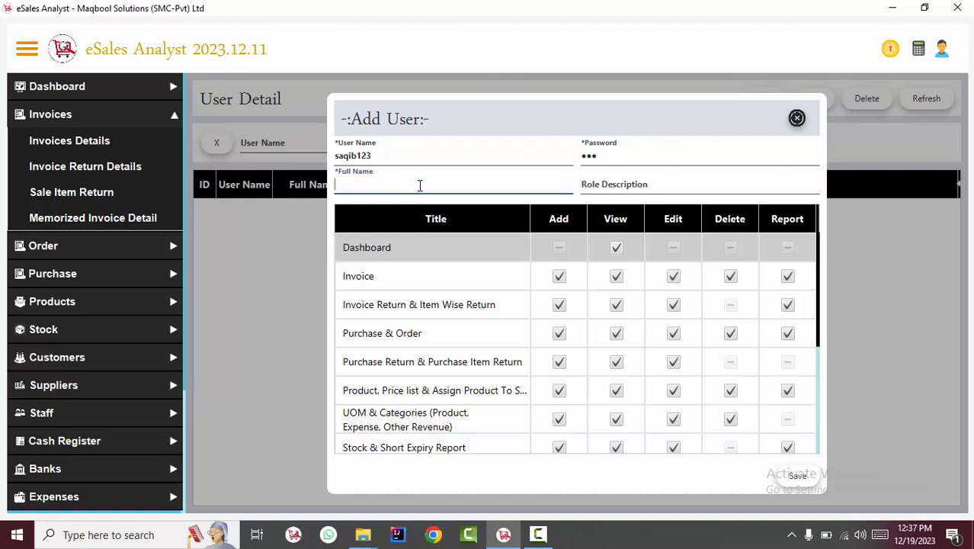
Step: Set the role description to 'cashier'
{"action": "left_click", "coordinate": [628, 190]}
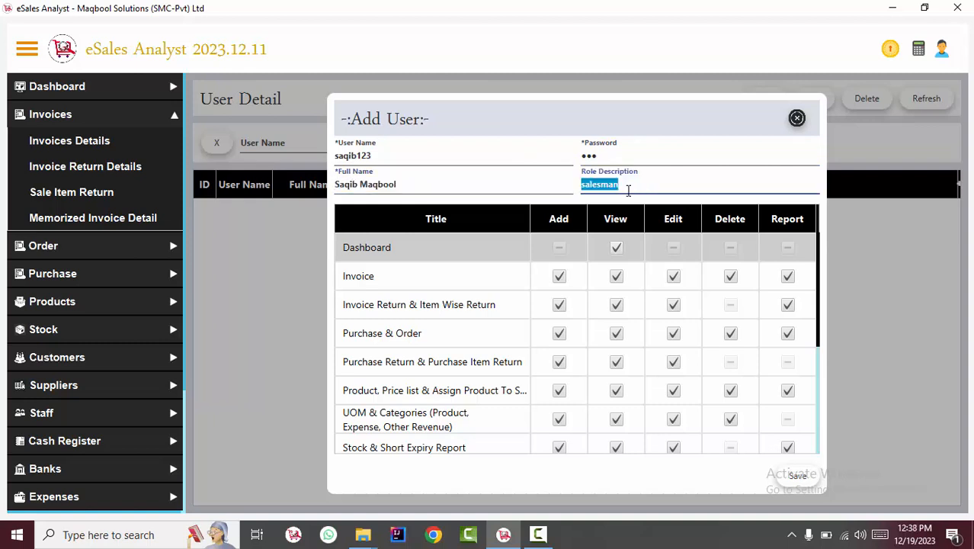
{"action": "key", "text": "BackSpace"}
{"action": "type", "text": "salesman"}
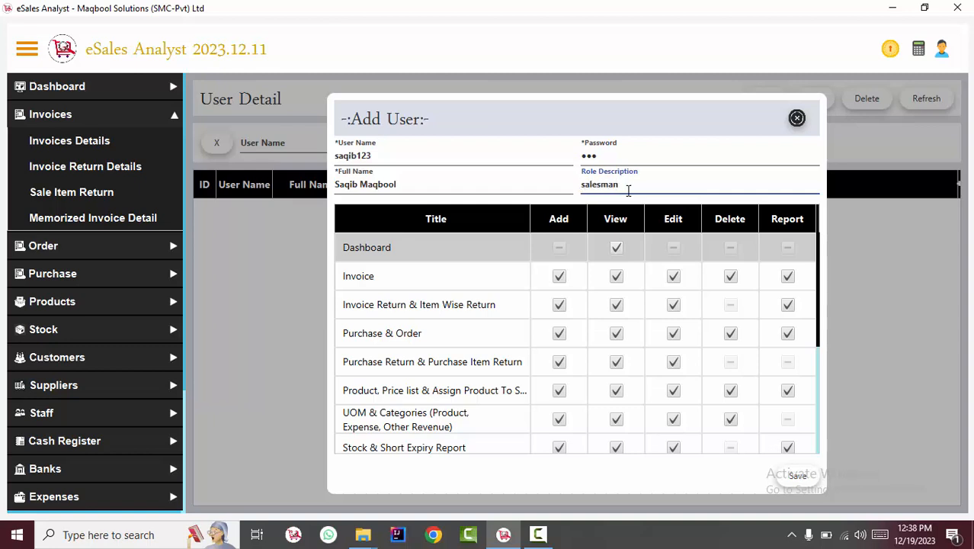
{"action": "double_click", "coordinate": [628, 190]}
{"action": "type", "text": "accountant"}
{"action": "double_click", "coordinate": [628, 191]}
{"action": "type", "text": "manager"}
{"action": "double_click", "coordinate": [628, 190]}
{"action": "type", "text": "cashier"}
{"action": "left_click", "coordinate": [497, 257]}
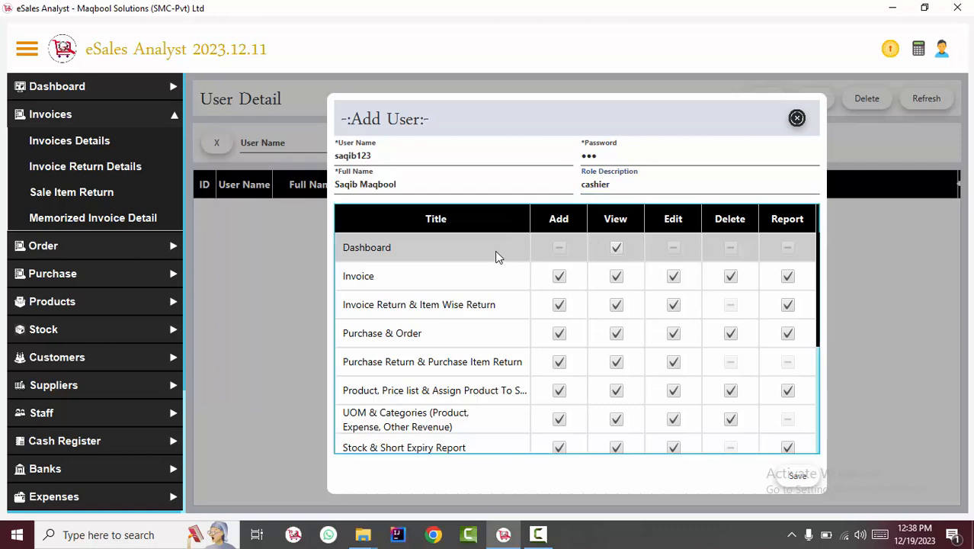
Step: Untick View in the Dashboard row of the permissions grid
{"action": "key", "text": "Down"}
{"action": "key", "text": "Down"}
{"action": "key", "text": "Down"}
{"action": "key", "text": "Down"}
{"action": "key", "text": "Down"}
{"action": "key", "text": "Down"}
{"action": "key", "text": "Down"}
{"action": "key", "text": "Down"}
{"action": "key", "text": "Down"}
{"action": "key", "text": "Down"}
{"action": "key", "text": "Down"}
{"action": "key", "text": "Down"}
{"action": "key", "text": "Down"}
{"action": "key", "text": "Down"}
{"action": "key", "text": "Up"}
{"action": "key", "text": "Up"}
{"action": "key", "text": "Up"}
{"action": "key", "text": "Up"}
{"action": "key", "text": "Up"}
{"action": "key", "text": "Up"}
{"action": "key", "text": "Up"}
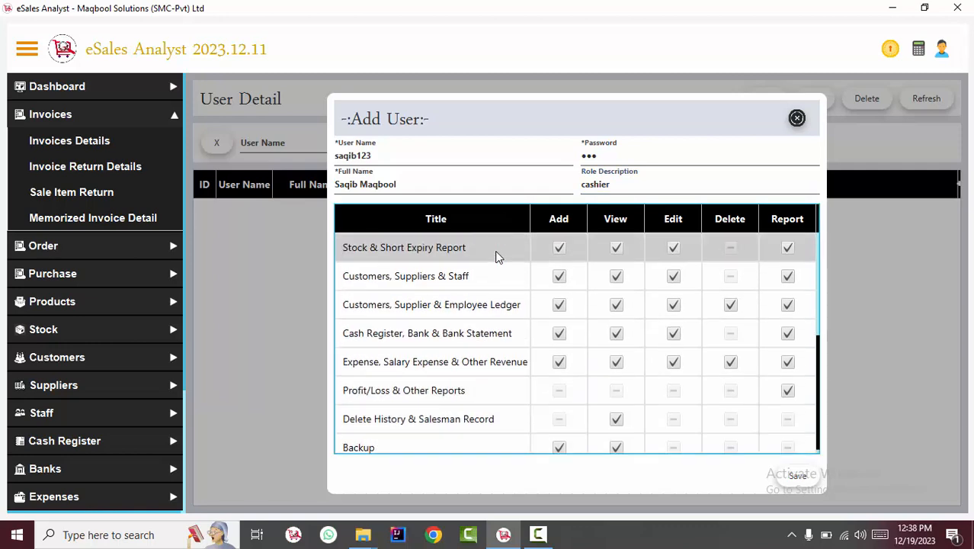
{"action": "key", "text": "Up"}
{"action": "key", "text": "Up"}
{"action": "key", "text": "Up"}
{"action": "key", "text": "Up"}
{"action": "key", "text": "Up"}
{"action": "key", "text": "Up"}
{"action": "key", "text": "Up"}
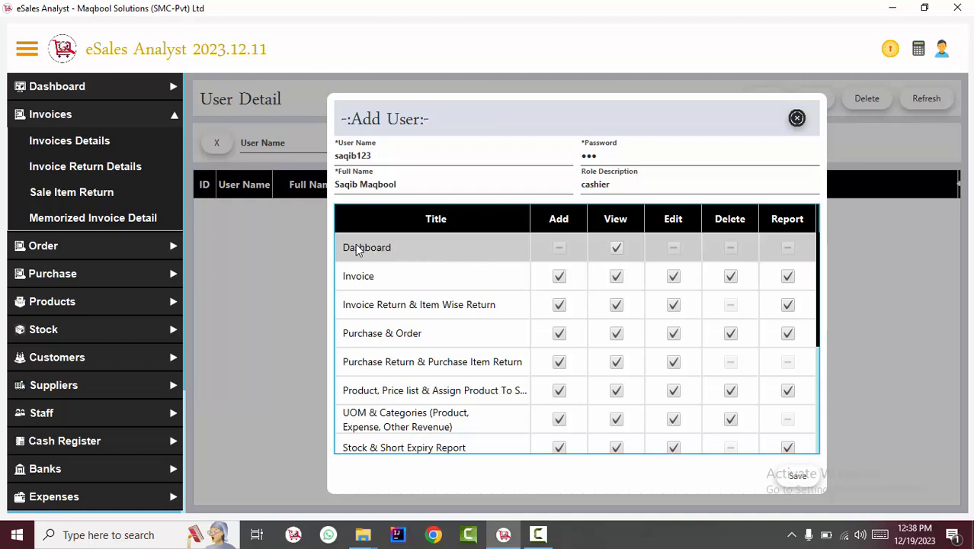
{"action": "left_click", "coordinate": [617, 248]}
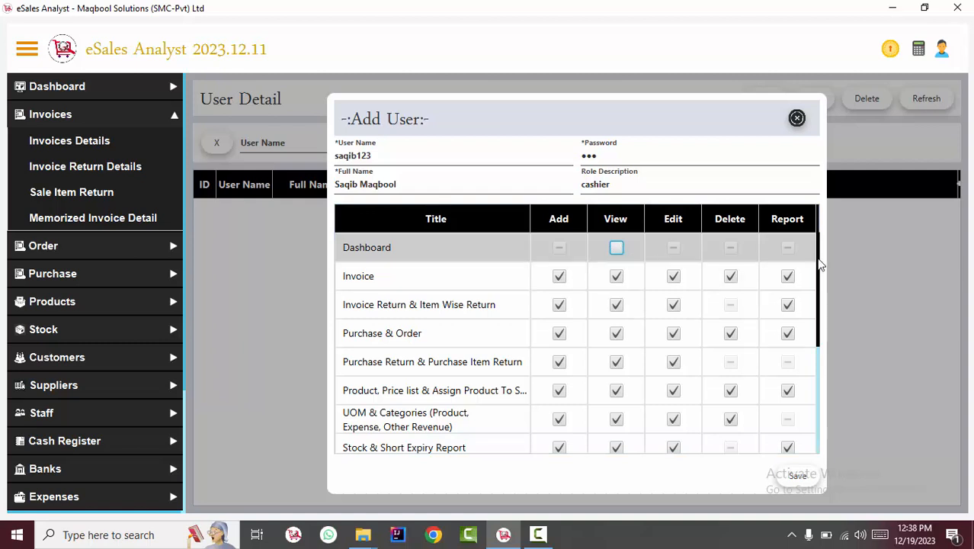
{"action": "left_click_drag", "start_coordinate": [820, 264], "coordinate": [822, 276]}
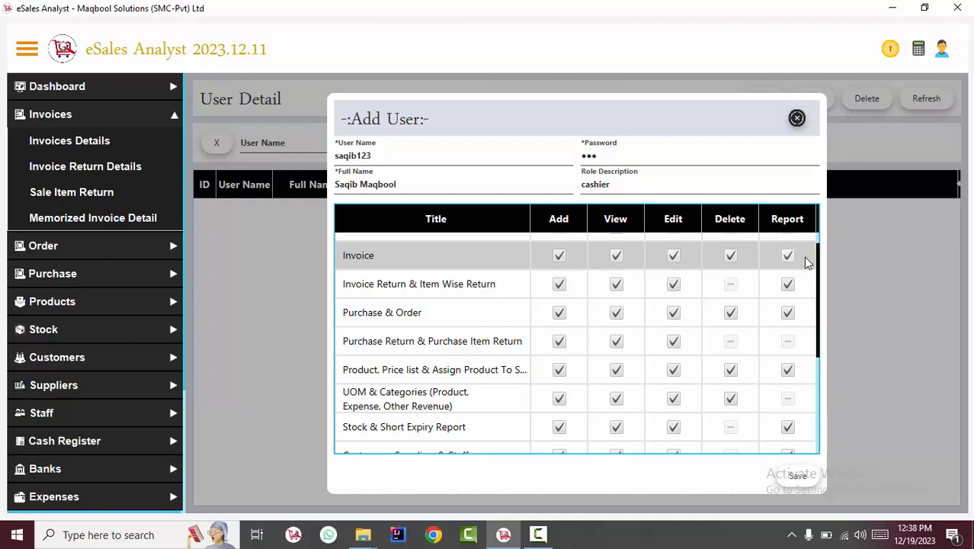
{"action": "left_click_drag", "start_coordinate": [822, 266], "coordinate": [817, 226]}
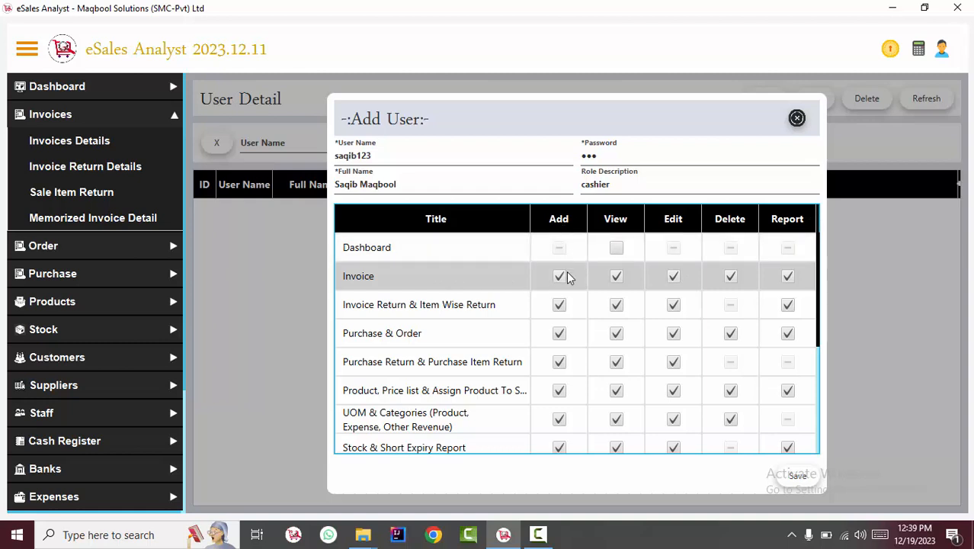
Step: Remove Edit and Delete from the Invoice row, keeping View
{"action": "left_click", "coordinate": [616, 277]}
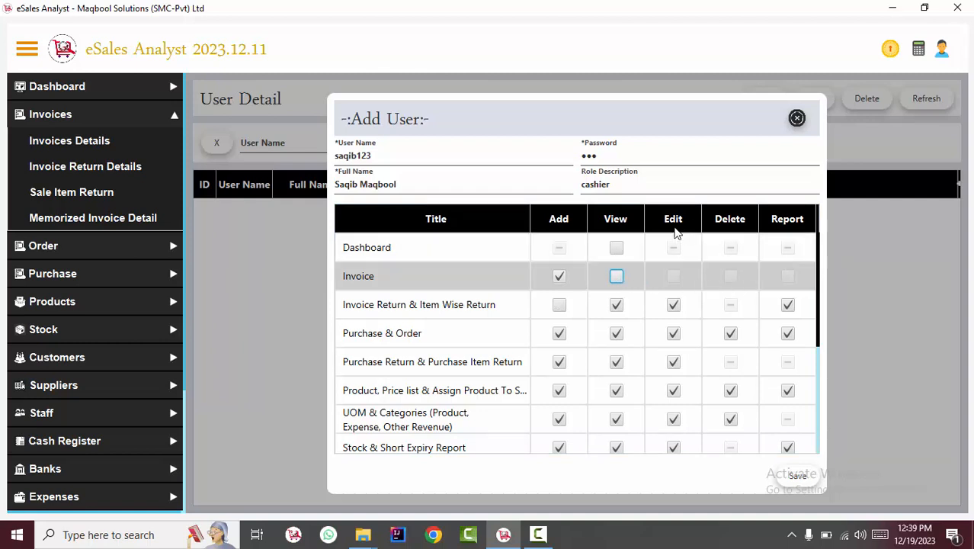
{"action": "left_click", "coordinate": [615, 276]}
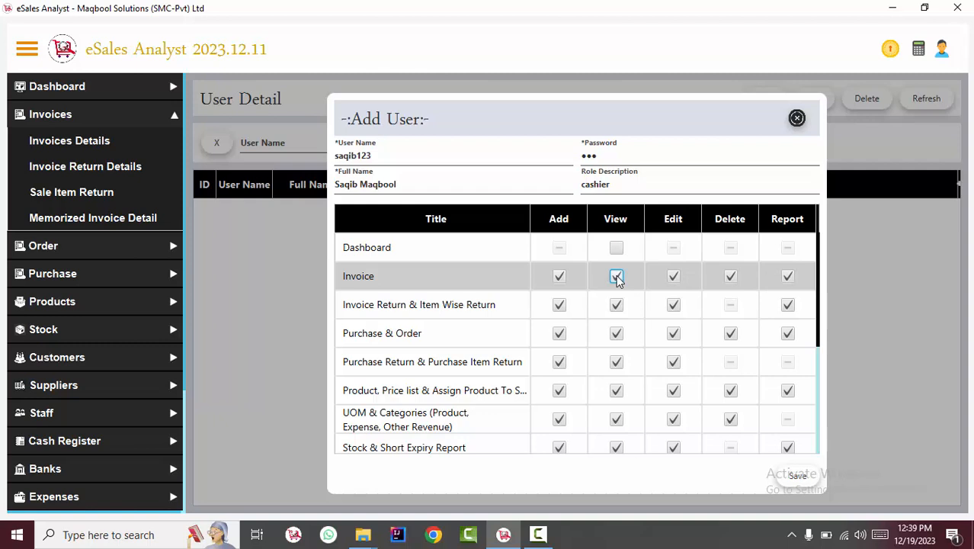
{"action": "left_click", "coordinate": [674, 276]}
{"action": "left_click", "coordinate": [730, 278]}
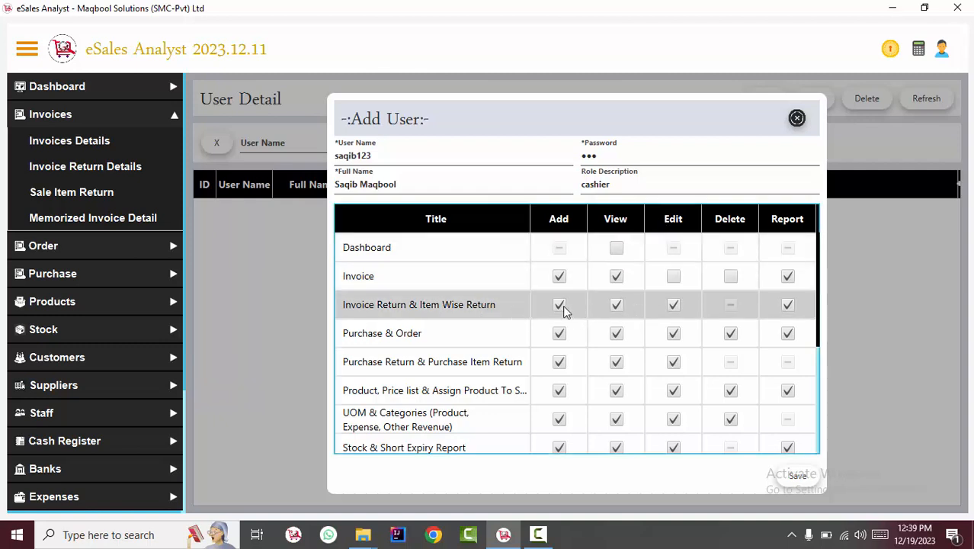
Step: Keep Invoice Return permissions intact and untick Add on Purchase & Order
{"action": "left_click", "coordinate": [616, 305]}
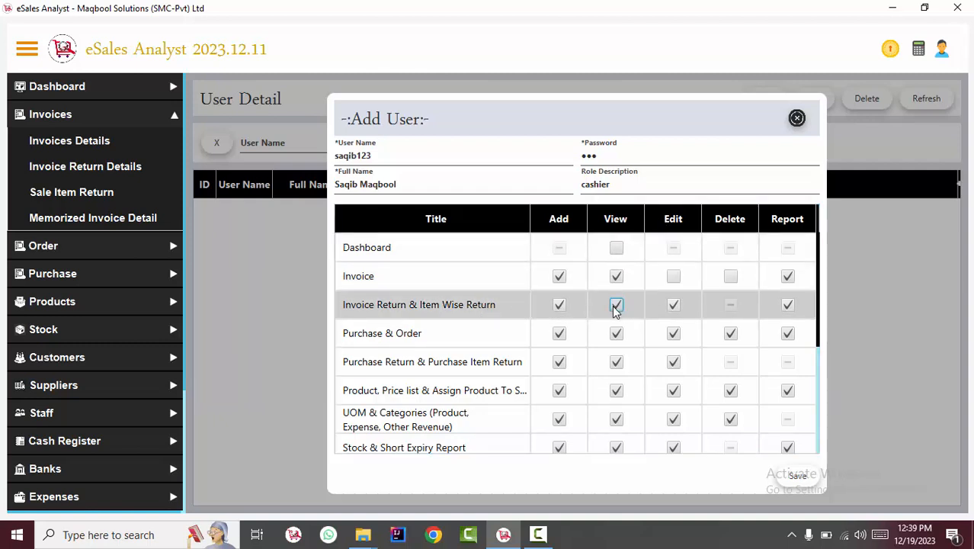
{"action": "left_click", "coordinate": [559, 305]}
{"action": "left_click", "coordinate": [559, 305]}
{"action": "left_click", "coordinate": [613, 305]}
{"action": "left_click", "coordinate": [488, 336]}
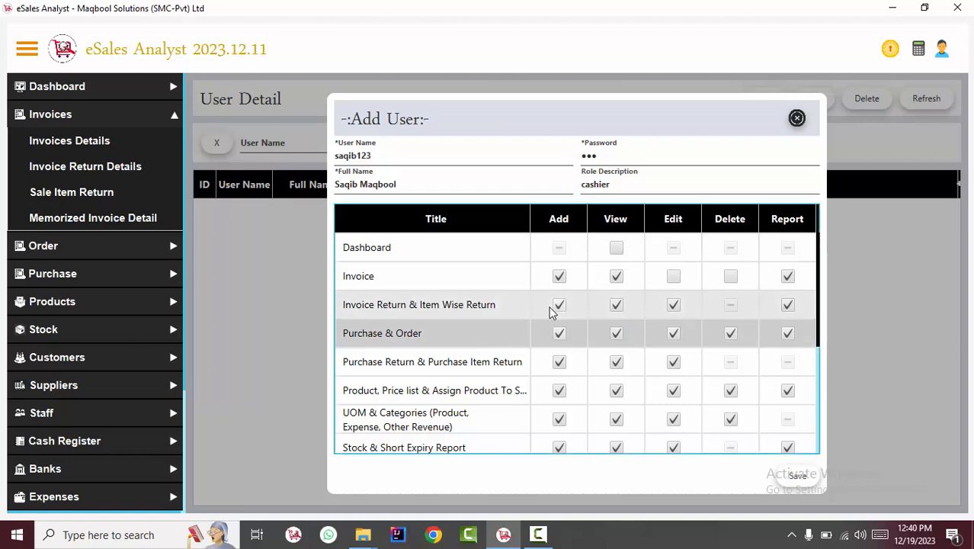
{"action": "left_click", "coordinate": [560, 333]}
Step: Clear View on Purchase & Order, then re-tick Add for Purchase Return
{"action": "left_click", "coordinate": [615, 333]}
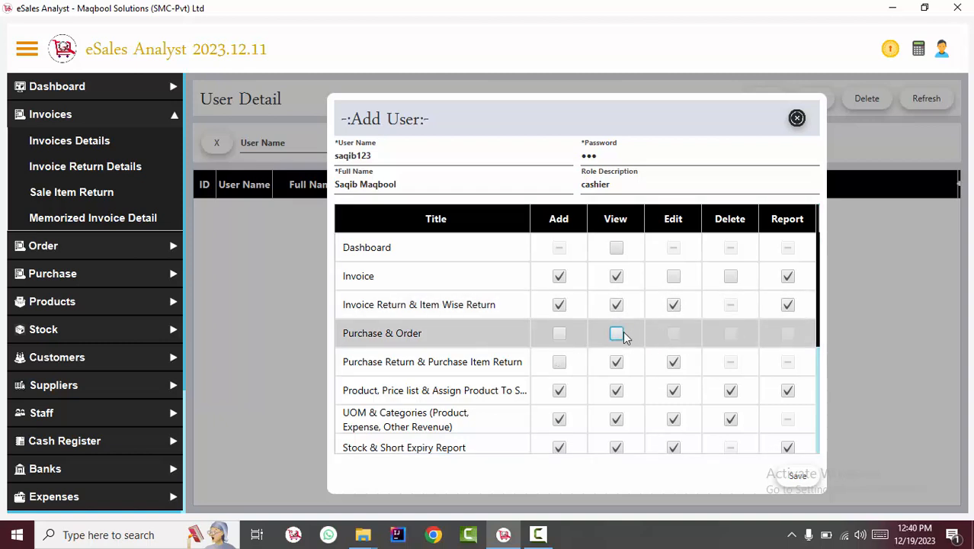
{"action": "left_click_drag", "start_coordinate": [820, 286], "coordinate": [815, 307]}
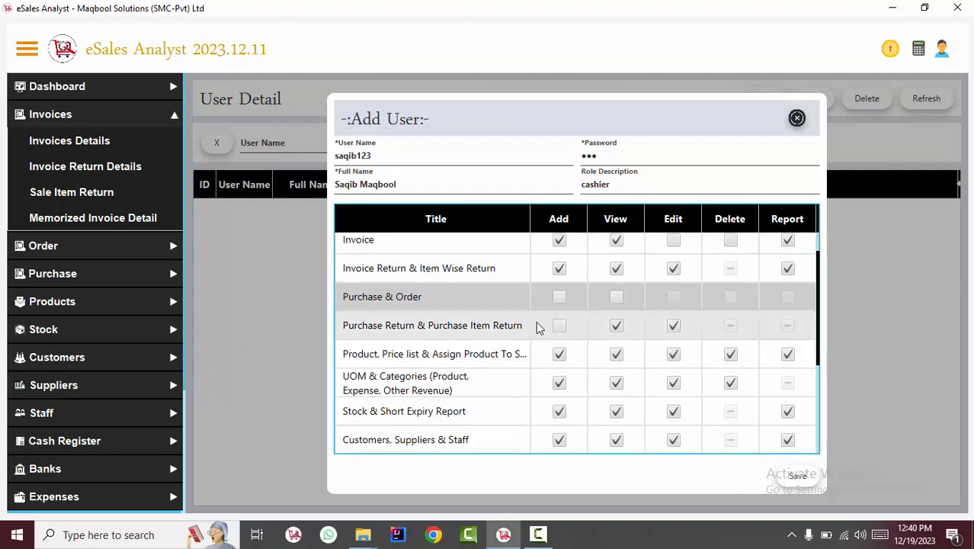
{"action": "left_click", "coordinate": [558, 326]}
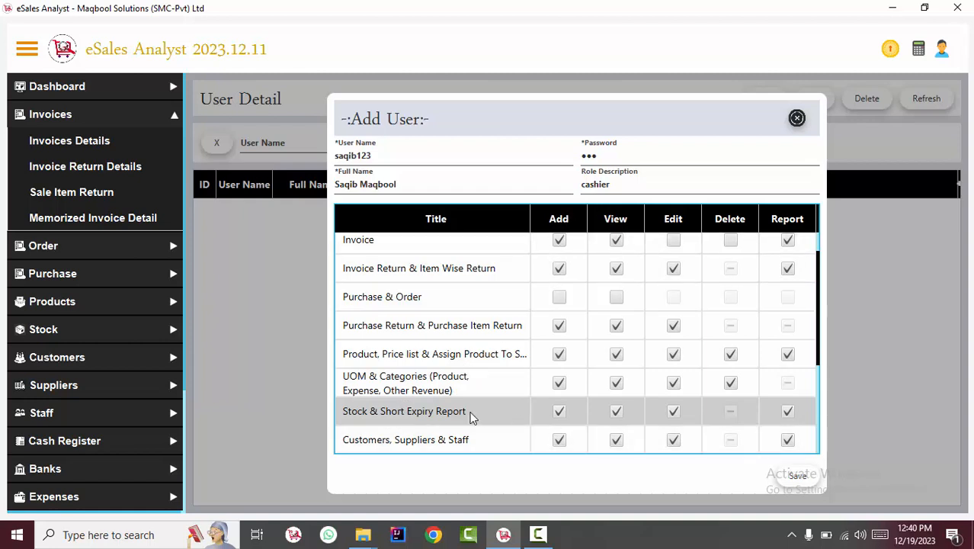
Step: Untick Add and Edit on the Stock & Short Expiry Report row
{"action": "left_click", "coordinate": [558, 416]}
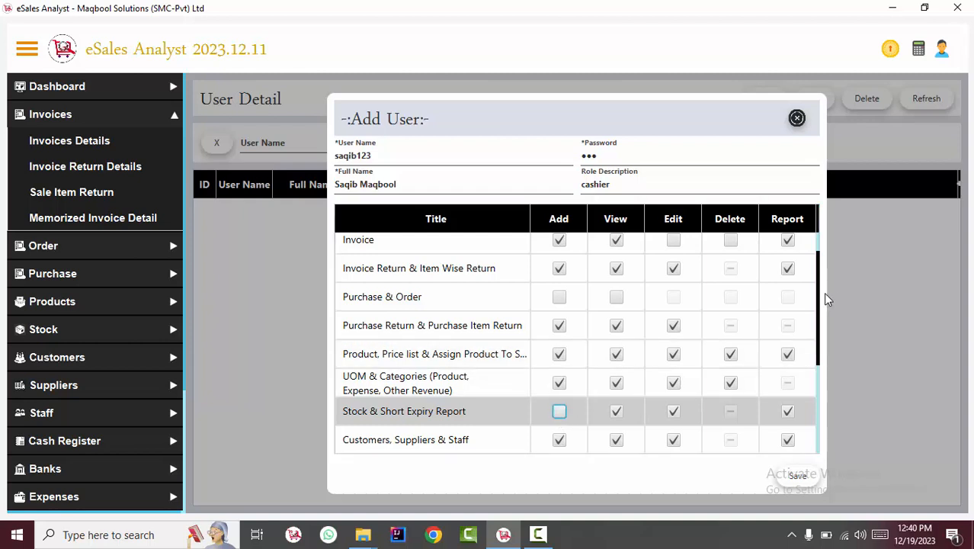
{"action": "left_click_drag", "start_coordinate": [821, 300], "coordinate": [816, 336]}
{"action": "left_click", "coordinate": [674, 337]}
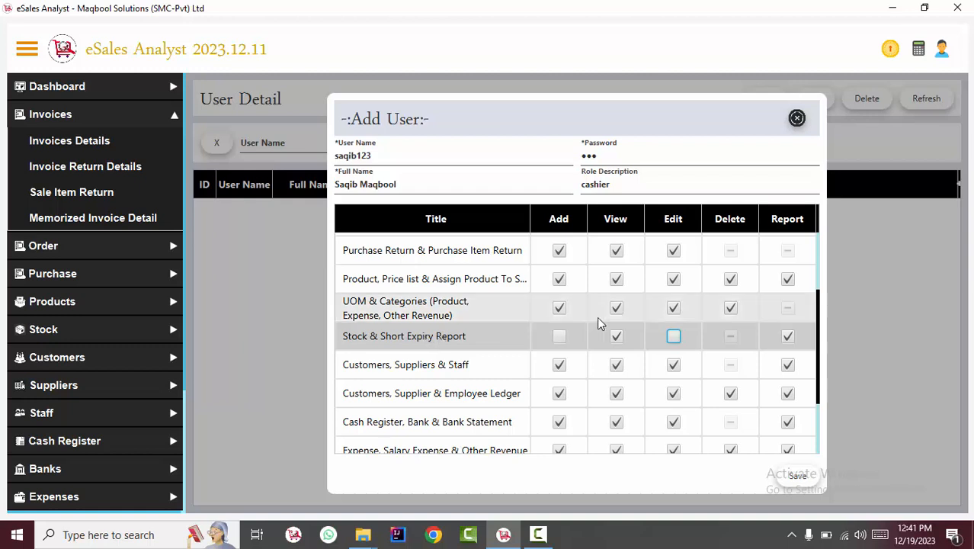
Step: Clear View on Stock & Short Expiry and Cash Register, Bank & Bank Statement
{"action": "left_click", "coordinate": [617, 337]}
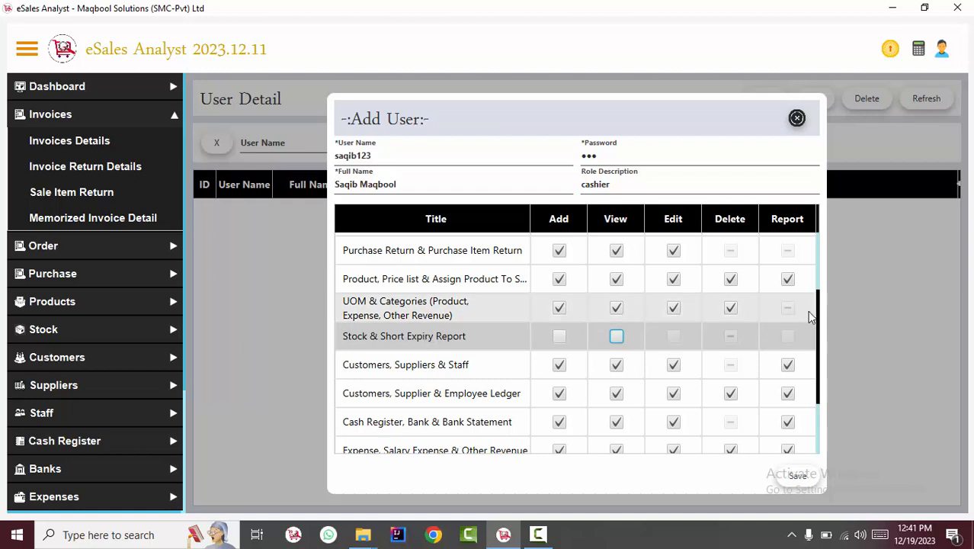
{"action": "left_click_drag", "start_coordinate": [818, 311], "coordinate": [822, 323]}
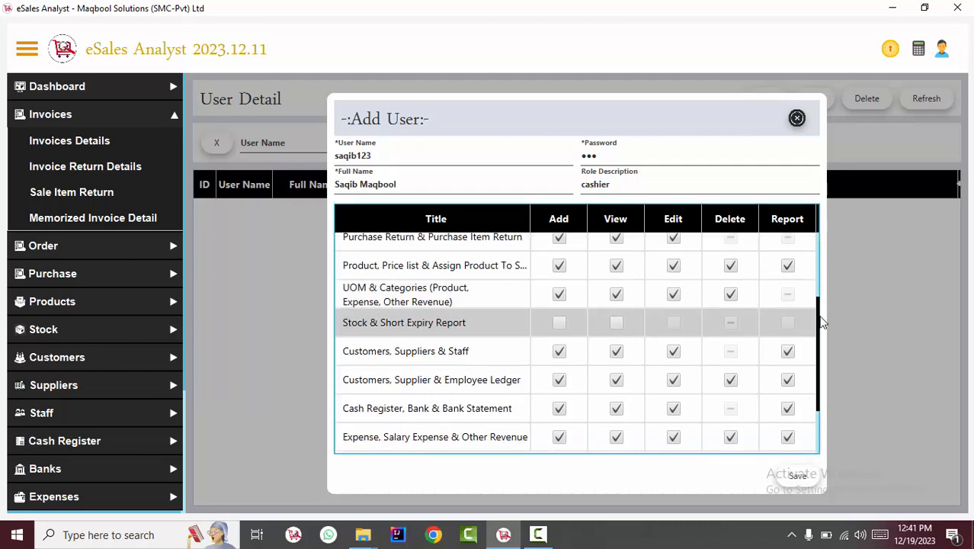
{"action": "left_click_drag", "start_coordinate": [821, 323], "coordinate": [820, 345]}
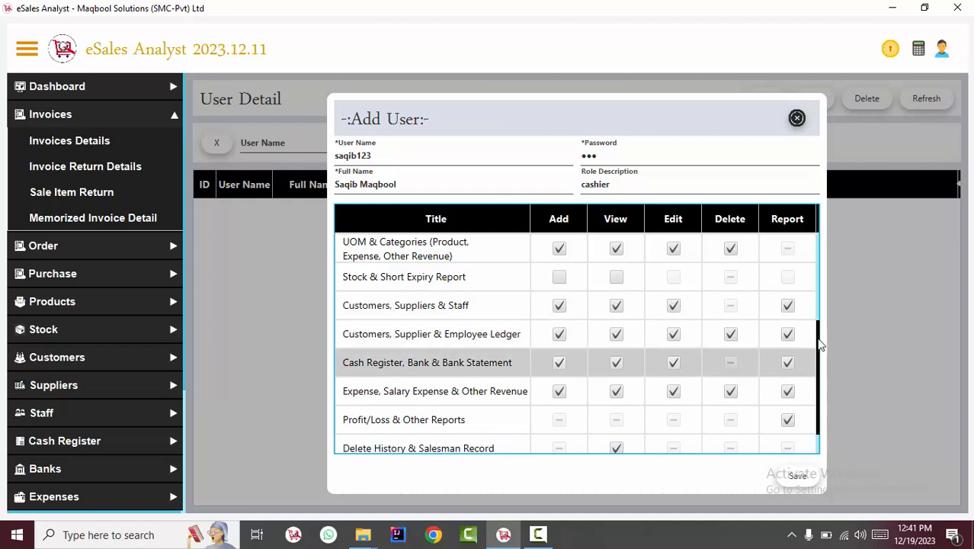
{"action": "left_click", "coordinate": [560, 363]}
{"action": "left_click", "coordinate": [616, 363]}
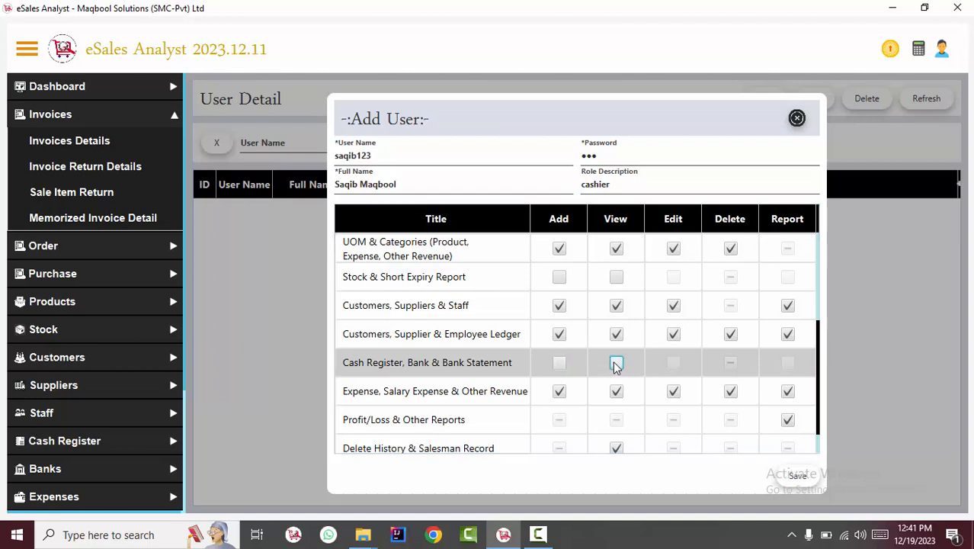
Step: Untick Report on the Profit/Loss & Other Reports row
{"action": "left_click", "coordinate": [511, 401]}
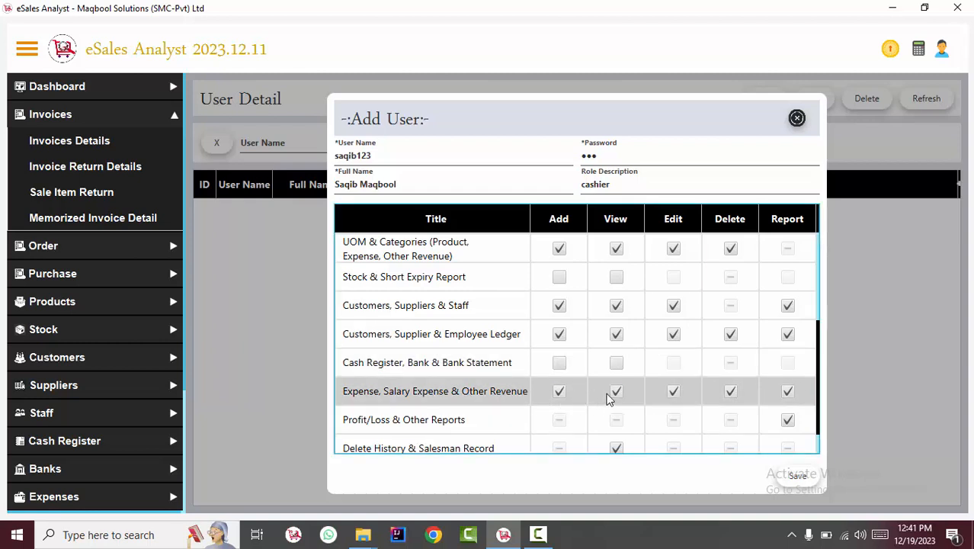
{"action": "left_click", "coordinate": [360, 423]}
{"action": "scroll", "coordinate": [808, 397], "scroll_direction": "down", "scroll_amount": 1}
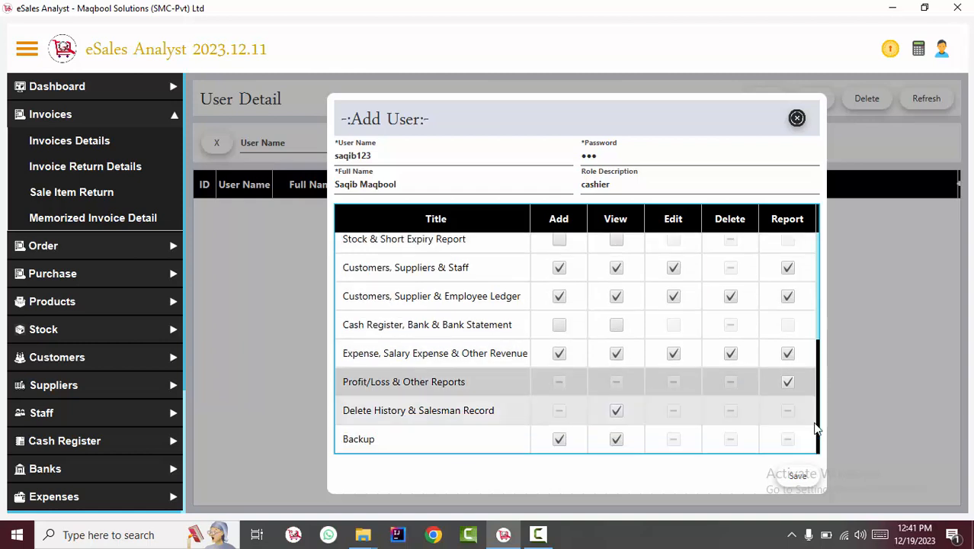
{"action": "left_click", "coordinate": [788, 382]}
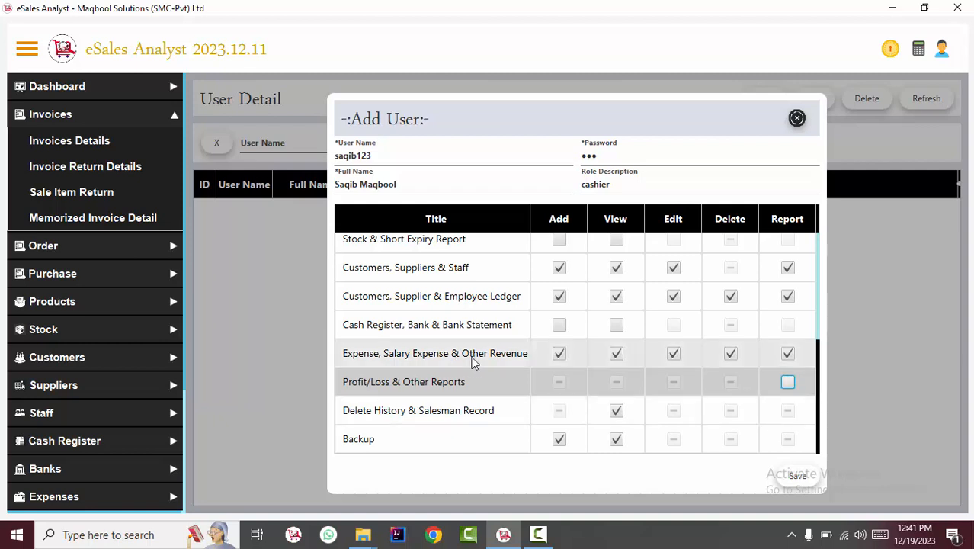
Step: Save the cashier account, confirm, and close the Add User form
{"action": "left_click", "coordinate": [407, 410]}
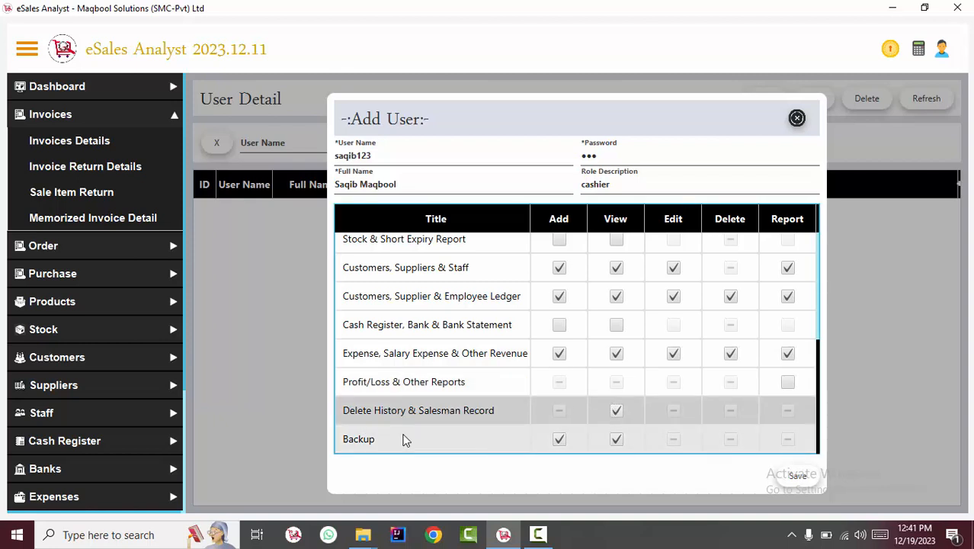
{"action": "left_click", "coordinate": [436, 439]}
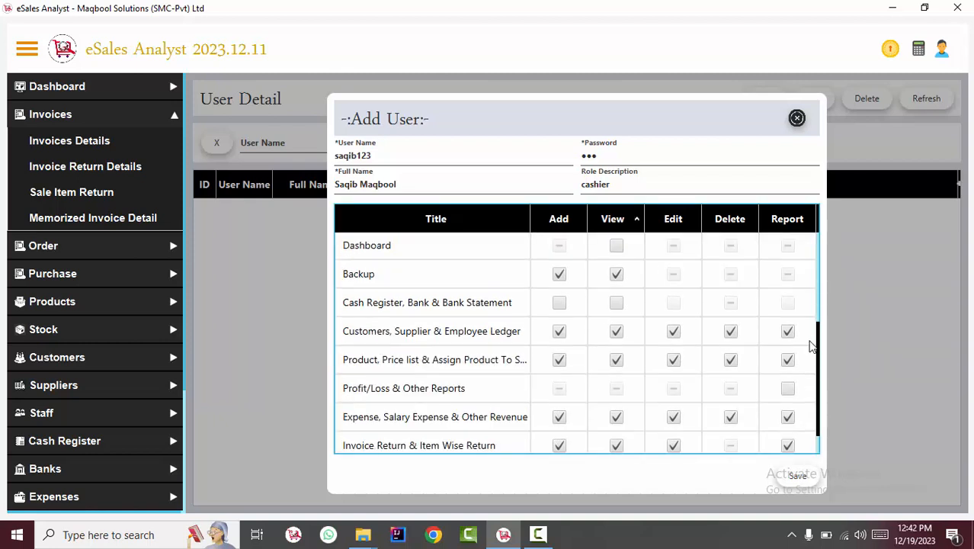
{"action": "left_click_drag", "start_coordinate": [816, 341], "coordinate": [816, 363]}
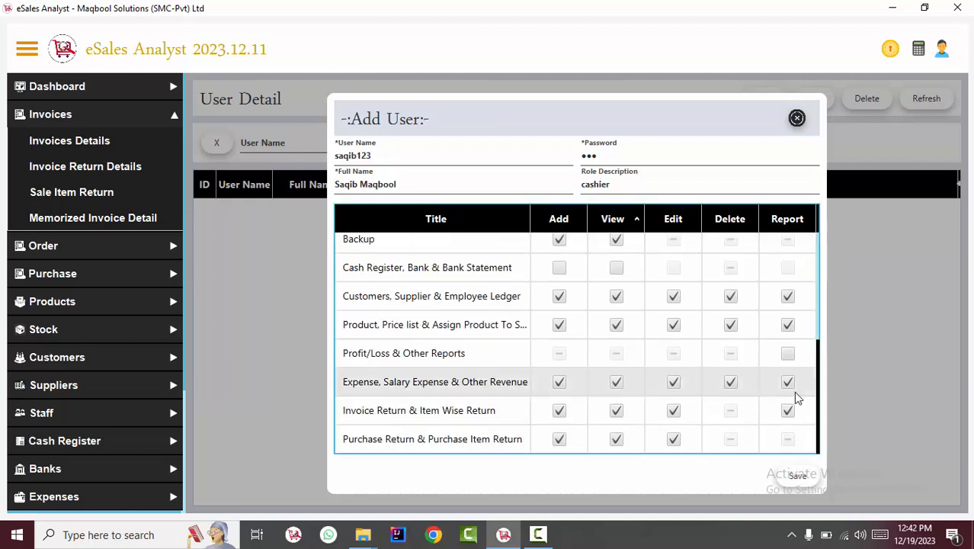
{"action": "left_click_drag", "start_coordinate": [621, 190], "coordinate": [548, 179]}
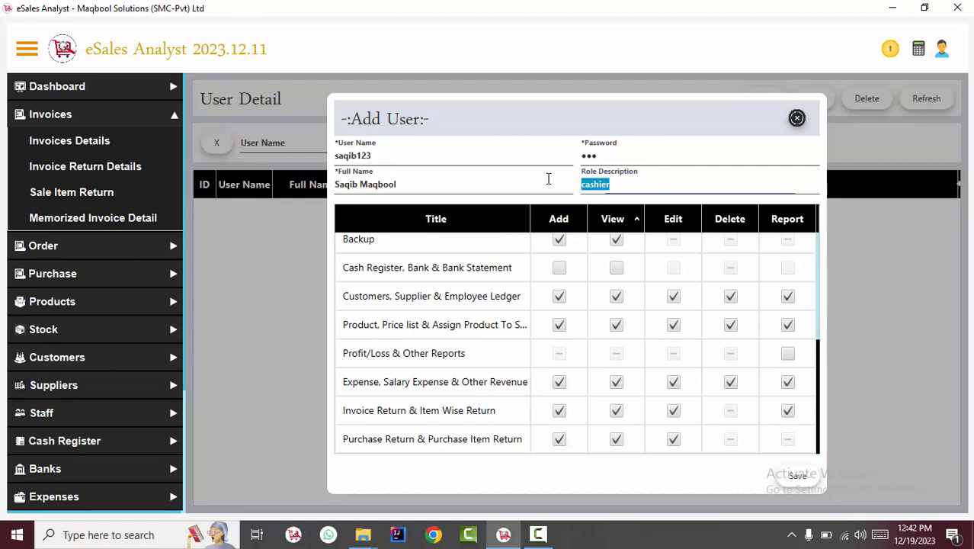
{"action": "left_click", "coordinate": [797, 475]}
{"action": "left_click", "coordinate": [602, 302]}
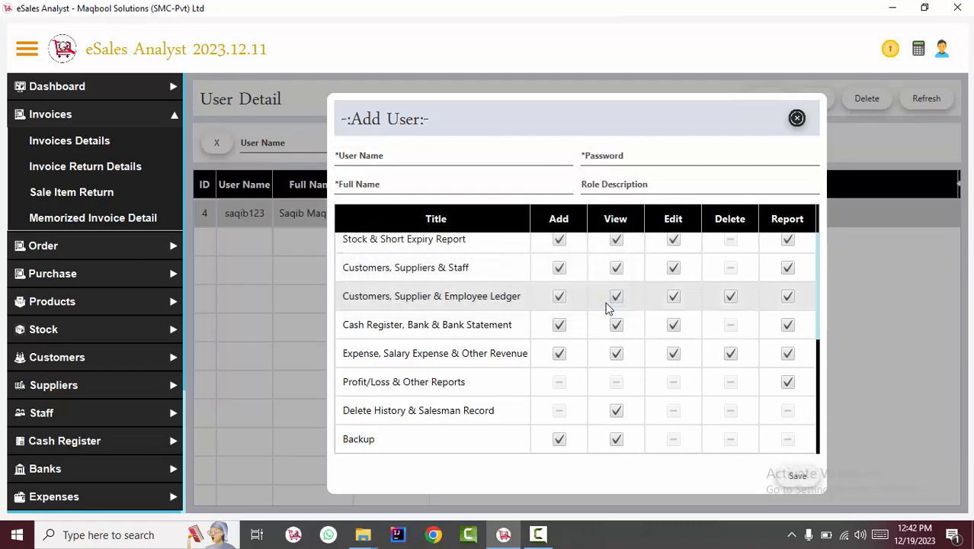
{"action": "left_click", "coordinate": [796, 119]}
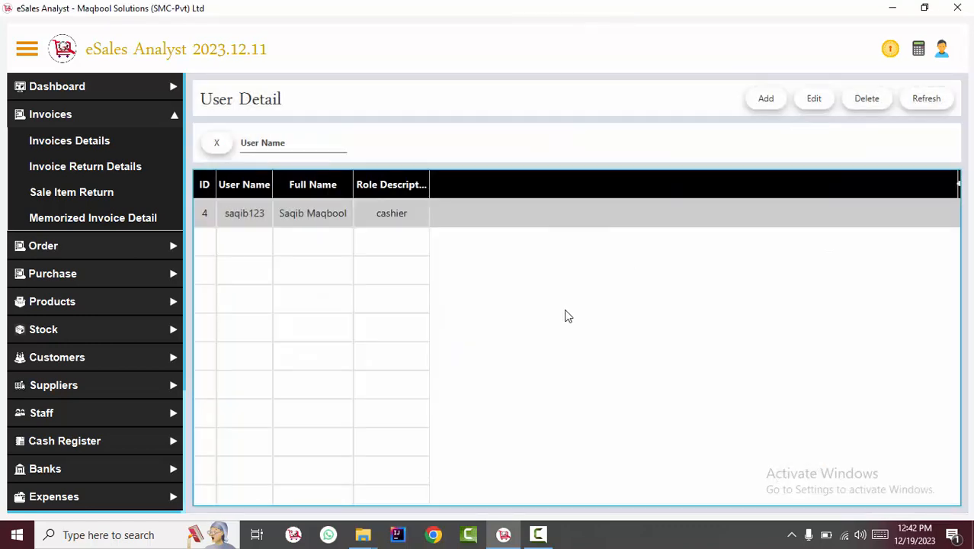
Step: Widen the Full Name and User Name columns in the user list
{"action": "left_click_drag", "start_coordinate": [353, 184], "coordinate": [418, 184]}
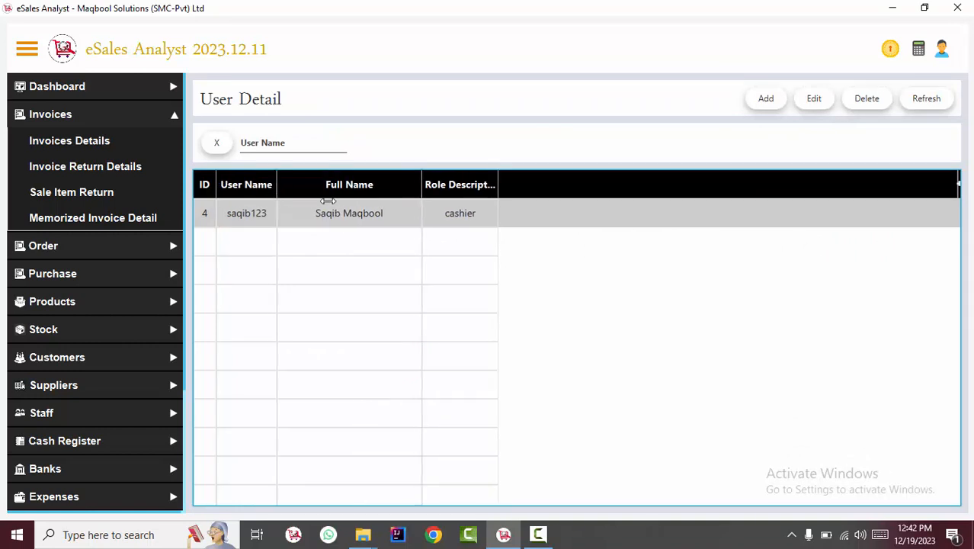
{"action": "left_click_drag", "start_coordinate": [272, 187], "coordinate": [329, 187]}
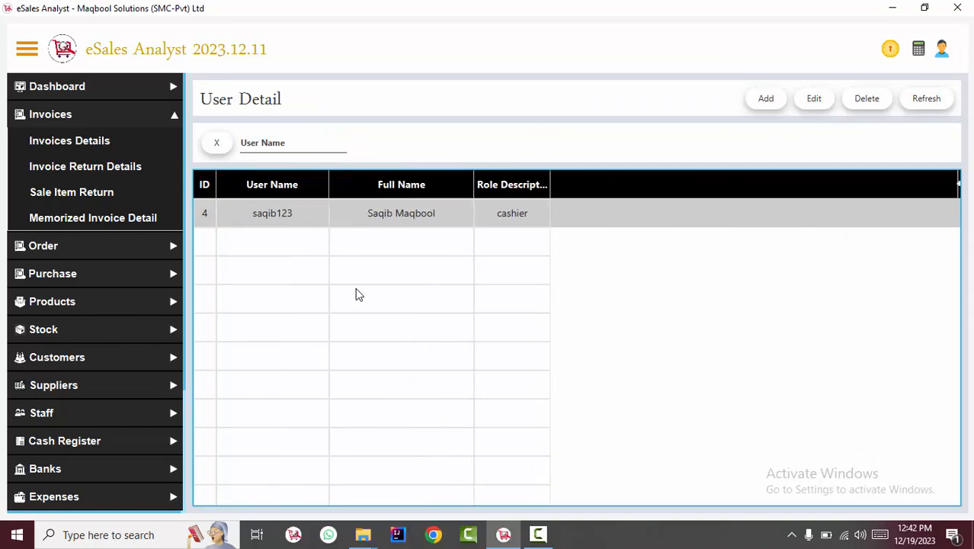
{"action": "left_click", "coordinate": [945, 50]}
Step: Log out, sign in as the cashier user, and open Invoices Details
{"action": "left_click", "coordinate": [921, 128]}
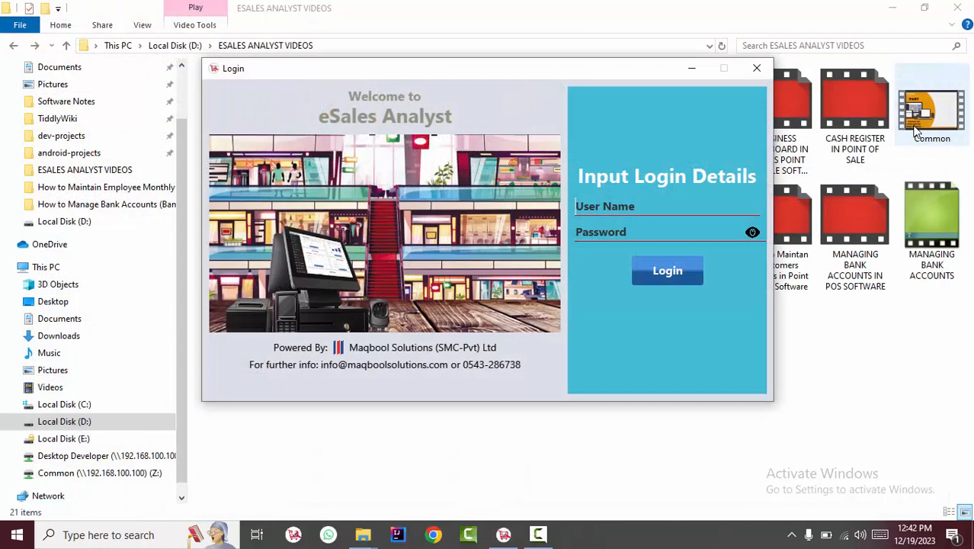
{"action": "left_click", "coordinate": [604, 207]}
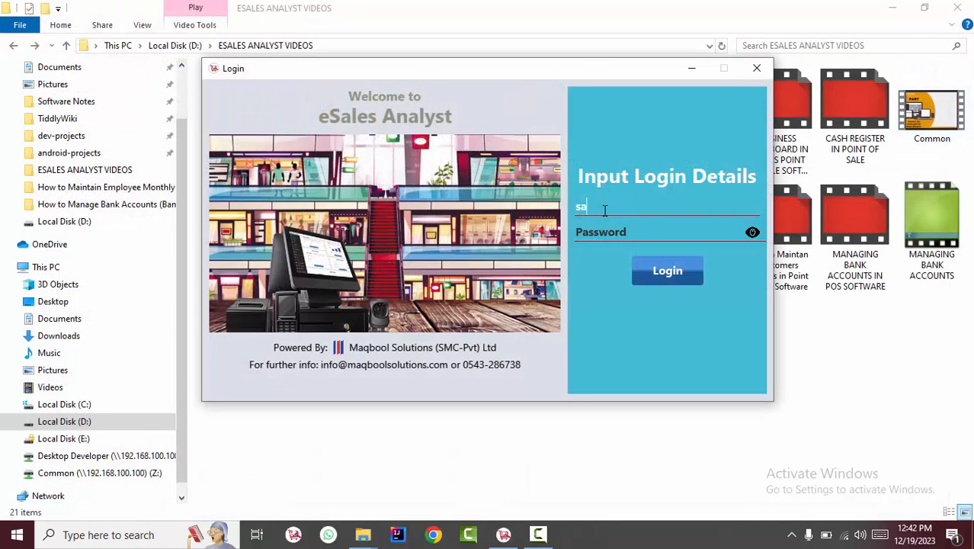
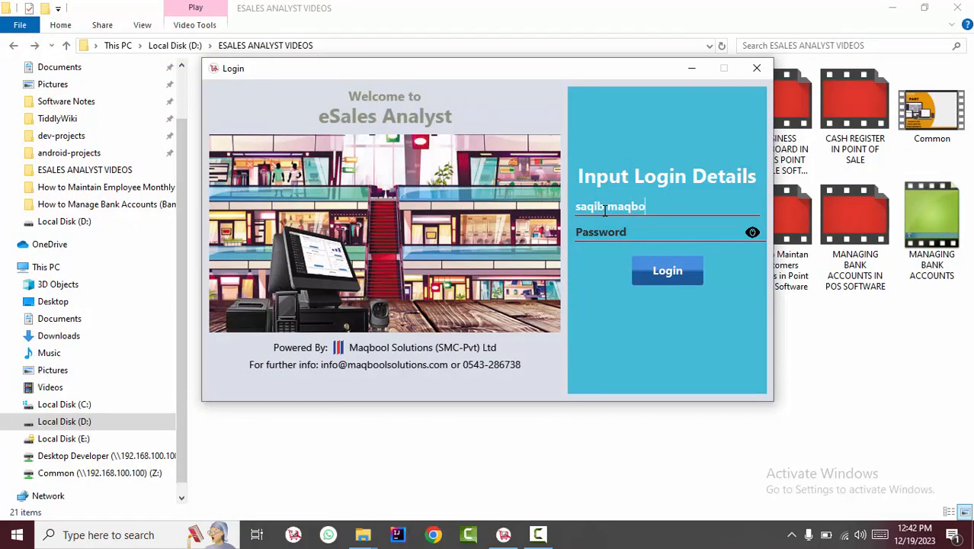
{"action": "type", "text": "•"}
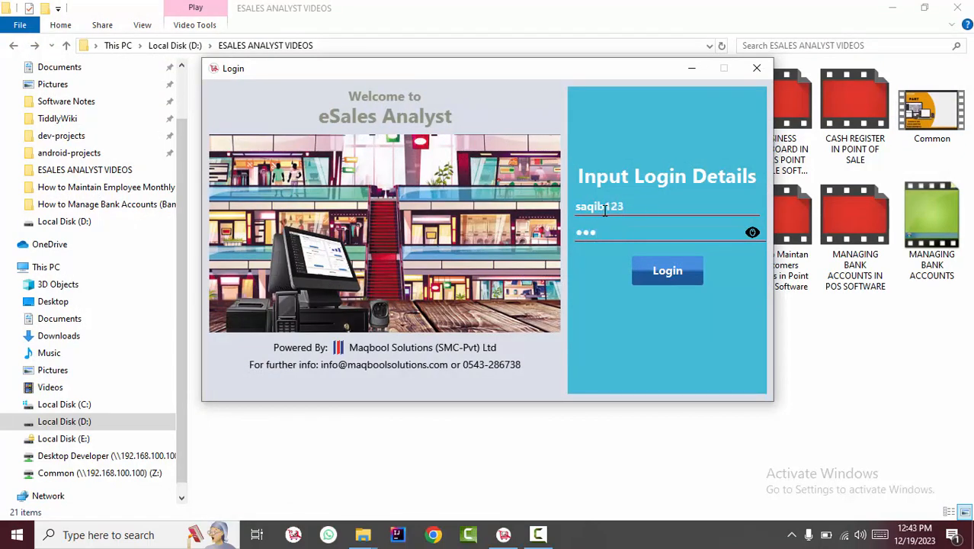
{"action": "key", "text": "Return"}
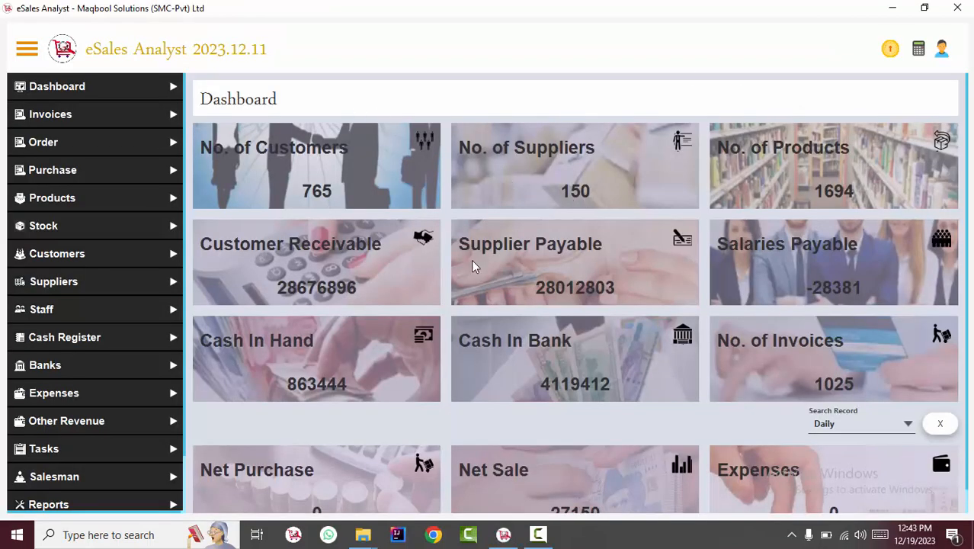
{"action": "left_click", "coordinate": [93, 125]}
{"action": "left_click", "coordinate": [72, 137]}
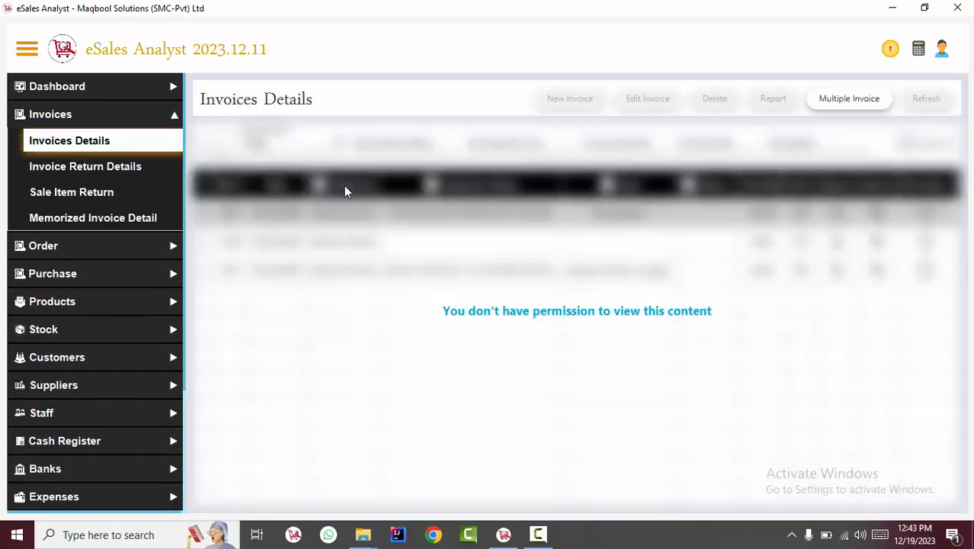
Step: Collapse Invoices and open Reports > Business Wise Profit/Loss as the cashier
{"action": "left_click", "coordinate": [67, 121]}
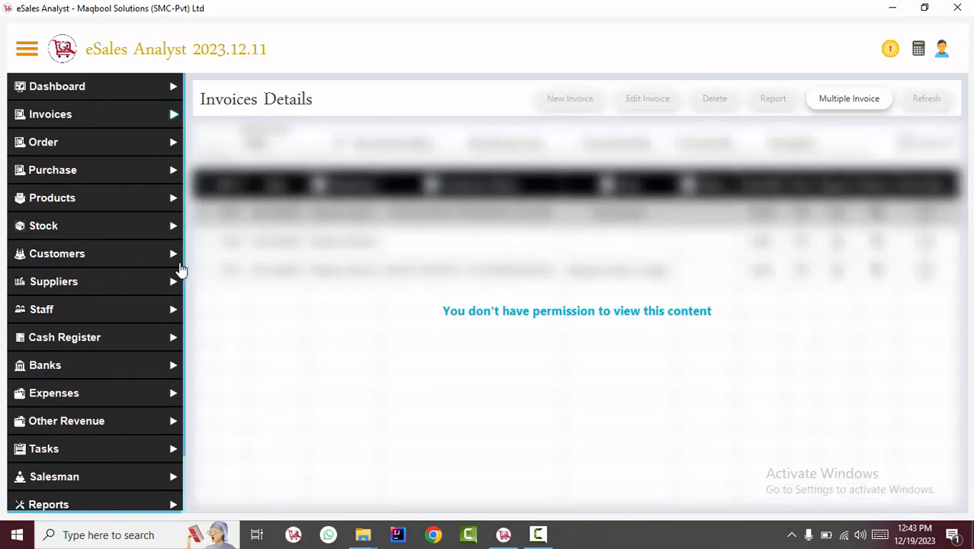
{"action": "scroll", "coordinate": [174, 381], "scroll_direction": "down", "scroll_amount": 2}
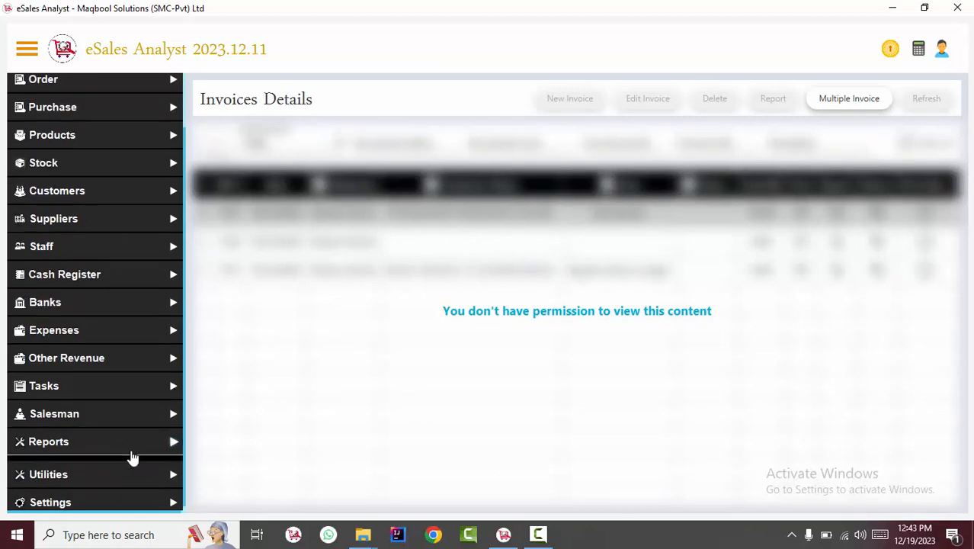
{"action": "left_click", "coordinate": [133, 447]}
{"action": "left_click", "coordinate": [148, 465]}
{"action": "scroll", "coordinate": [184, 389], "scroll_direction": "down", "scroll_amount": 5}
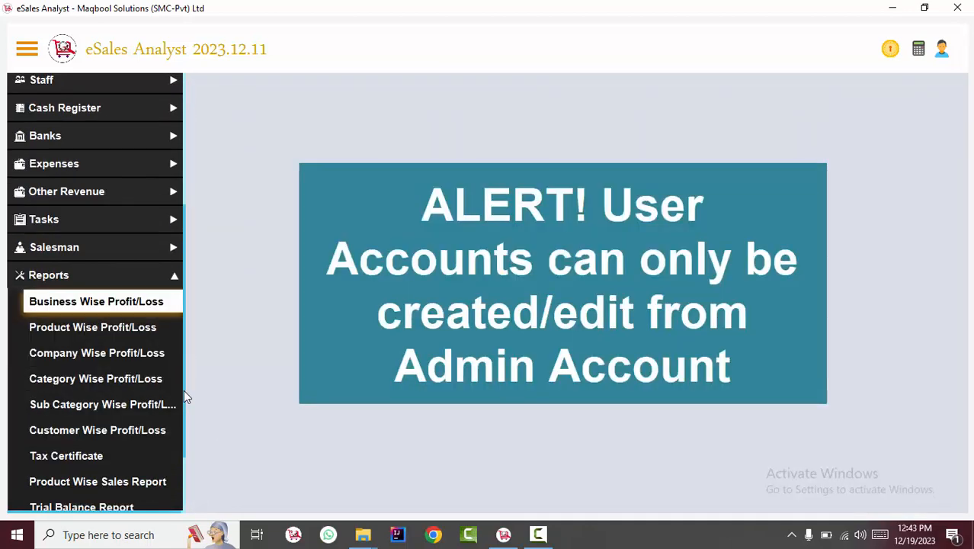
Step: Give the cashier user Add, View, Edit, Delete and Report rights on the Expense row, and save
{"action": "left_click", "coordinate": [943, 50]}
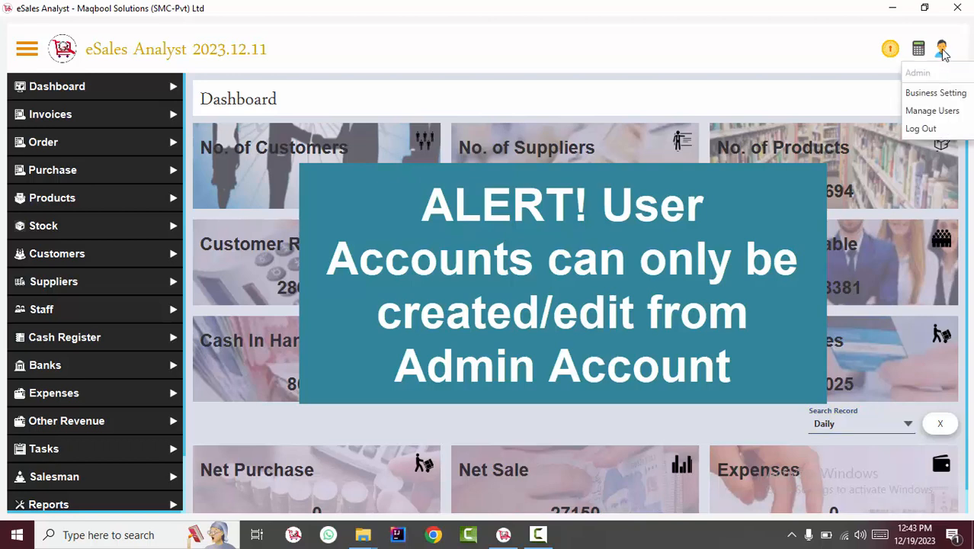
{"action": "left_click", "coordinate": [930, 111]}
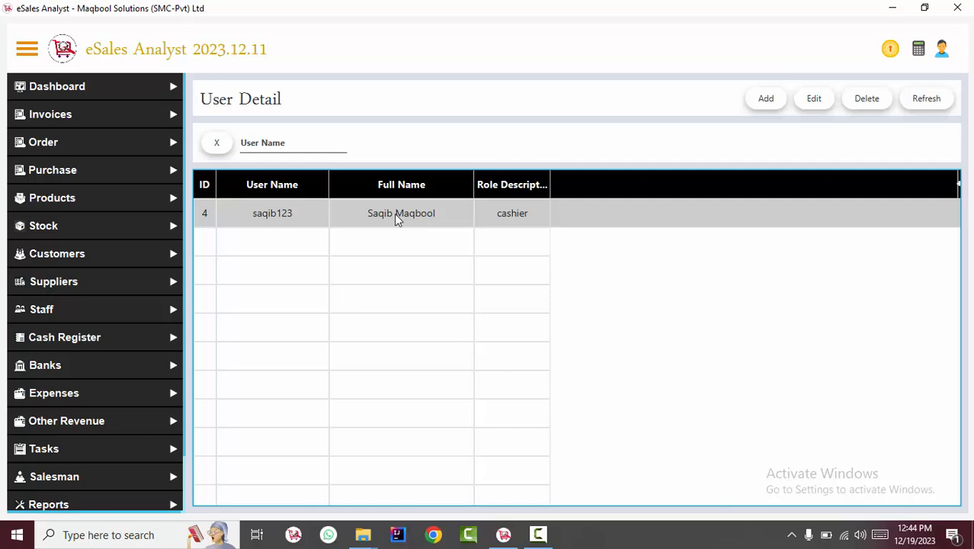
{"action": "left_click", "coordinate": [813, 98]}
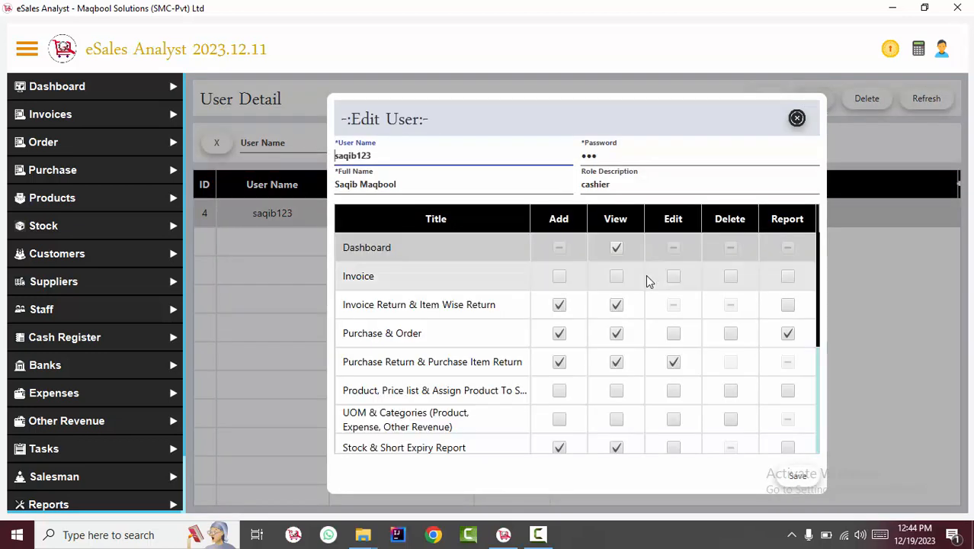
{"action": "left_click_drag", "start_coordinate": [820, 252], "coordinate": [818, 392]}
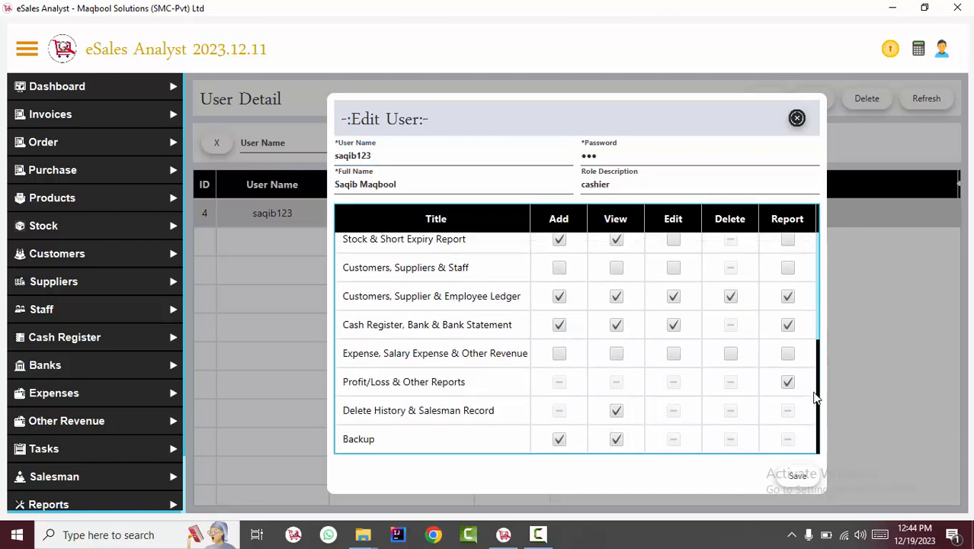
{"action": "left_click", "coordinate": [615, 354]}
{"action": "left_click", "coordinate": [560, 355]}
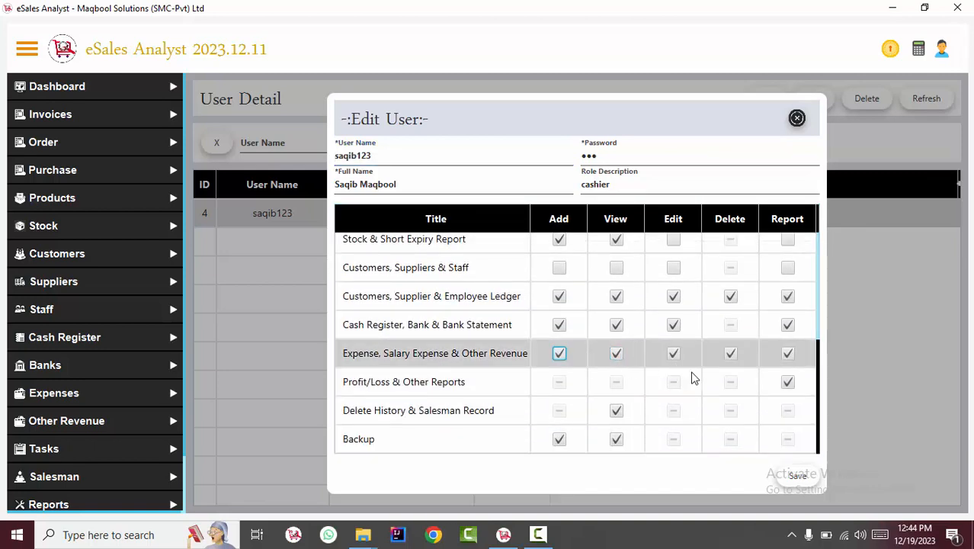
{"action": "left_click", "coordinate": [796, 475]}
{"action": "key", "text": "Return"}
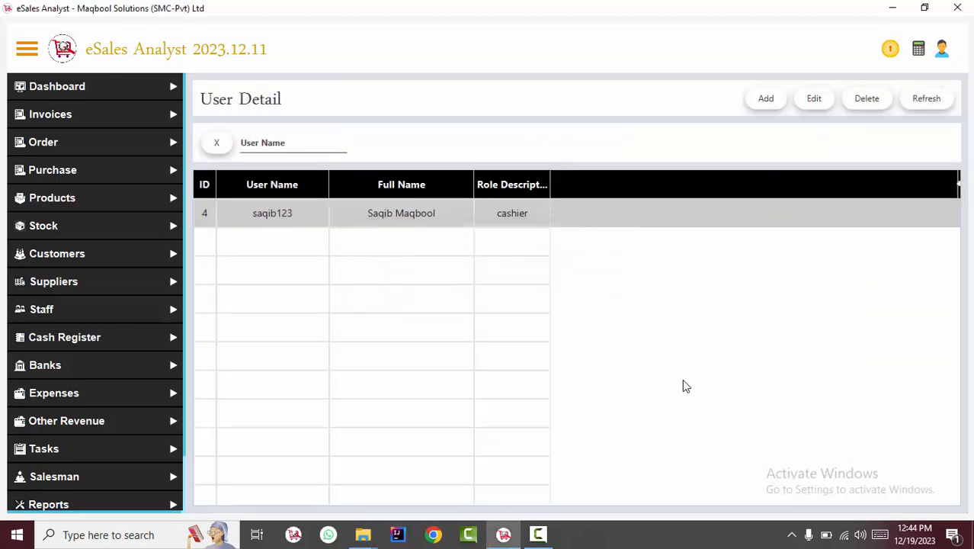
Step: Reopen the cashier user's record to verify the permissions, then close the form
{"action": "left_click", "coordinate": [811, 98]}
{"action": "left_click_drag", "start_coordinate": [402, 152], "coordinate": [277, 143]}
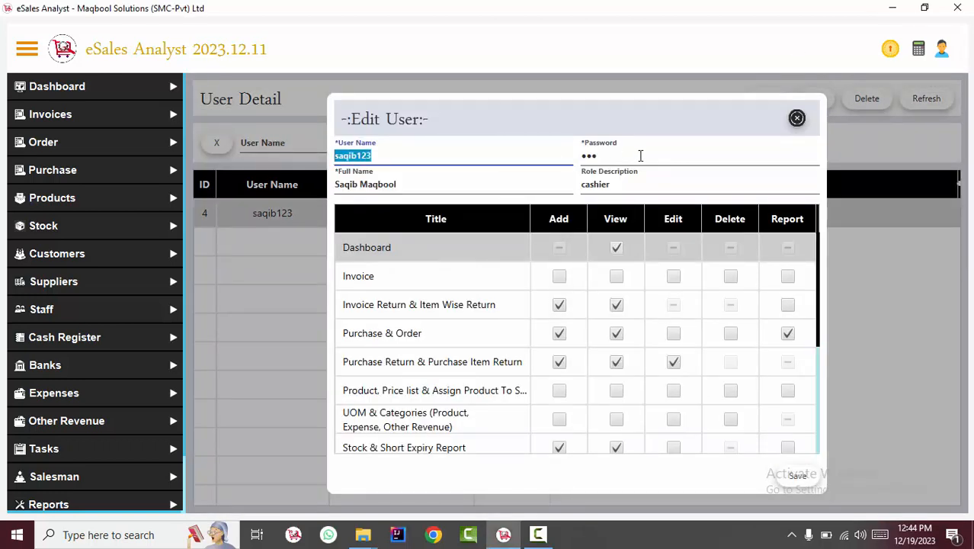
{"action": "left_click_drag", "start_coordinate": [640, 156], "coordinate": [520, 144]}
{"action": "left_click_drag", "start_coordinate": [417, 157], "coordinate": [329, 153]}
{"action": "left_click", "coordinate": [798, 118]}
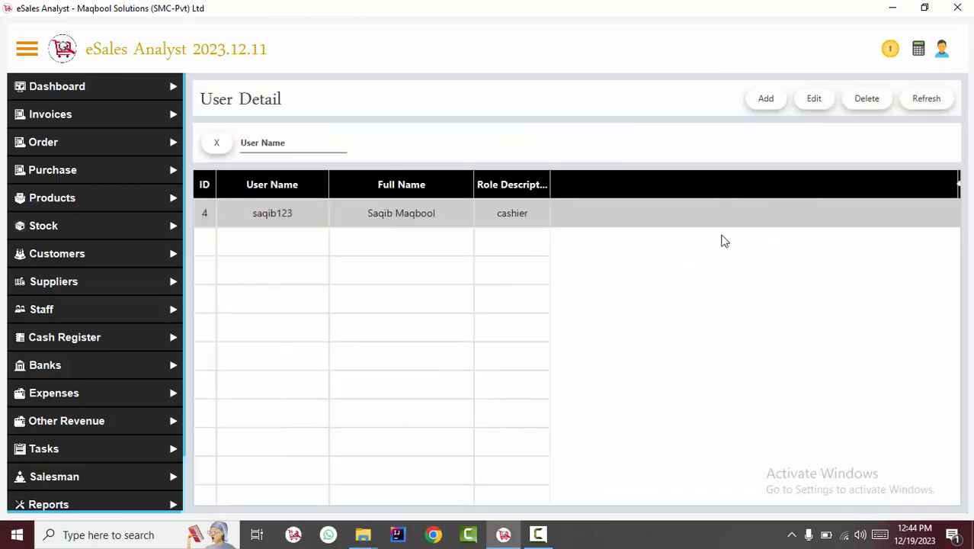
Step: Start a new user and enter its user name, password and full name
{"action": "left_click", "coordinate": [754, 103]}
{"action": "left_click", "coordinate": [529, 157]}
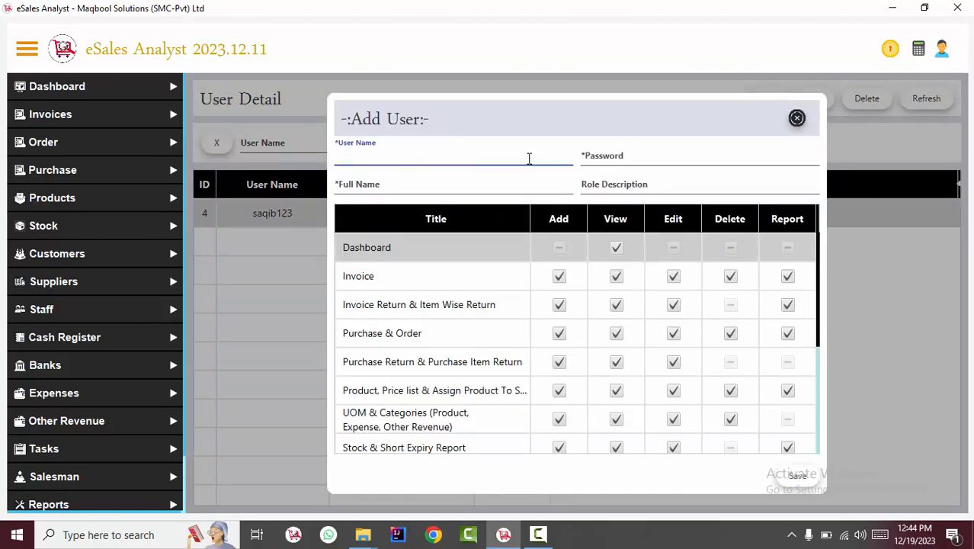
{"action": "key", "text": "Tab"}
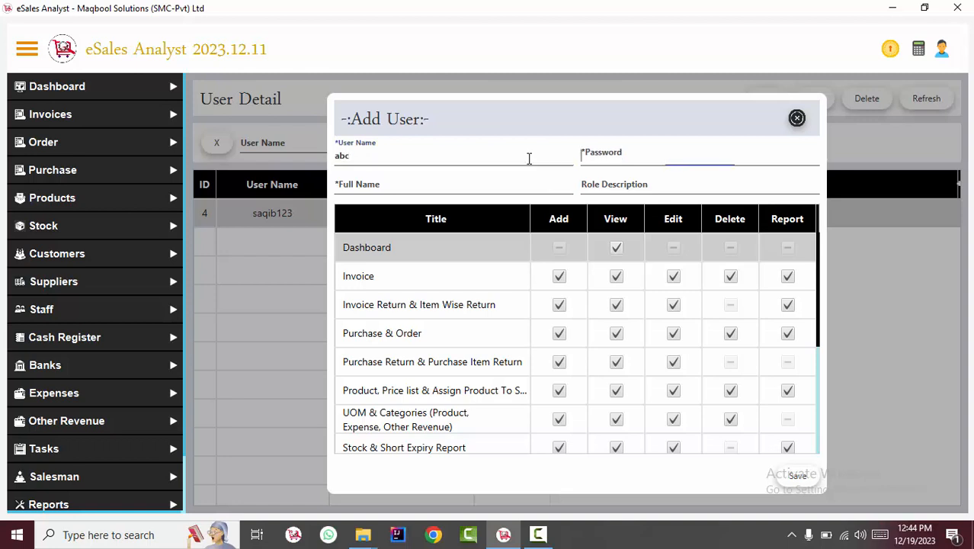
{"action": "type", "text": "a"}
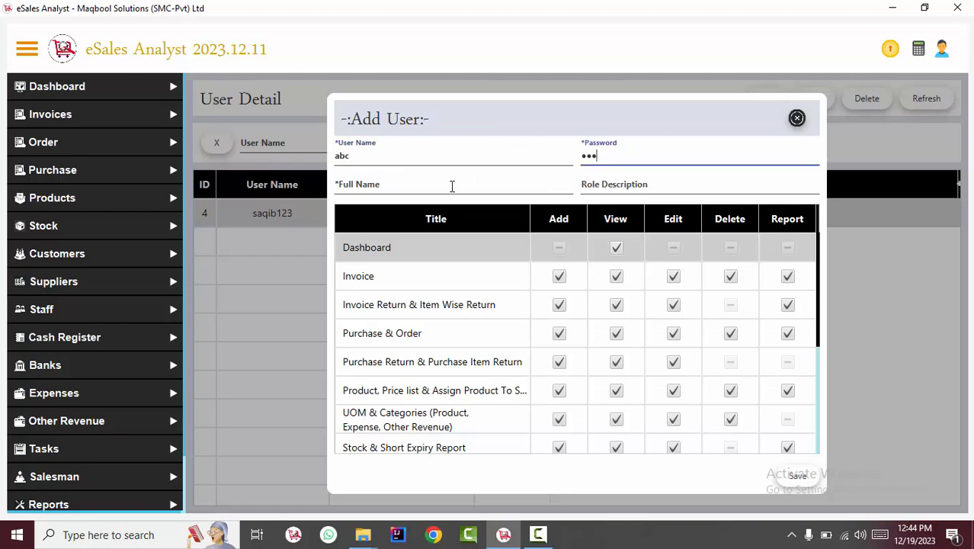
{"action": "left_click", "coordinate": [452, 185]}
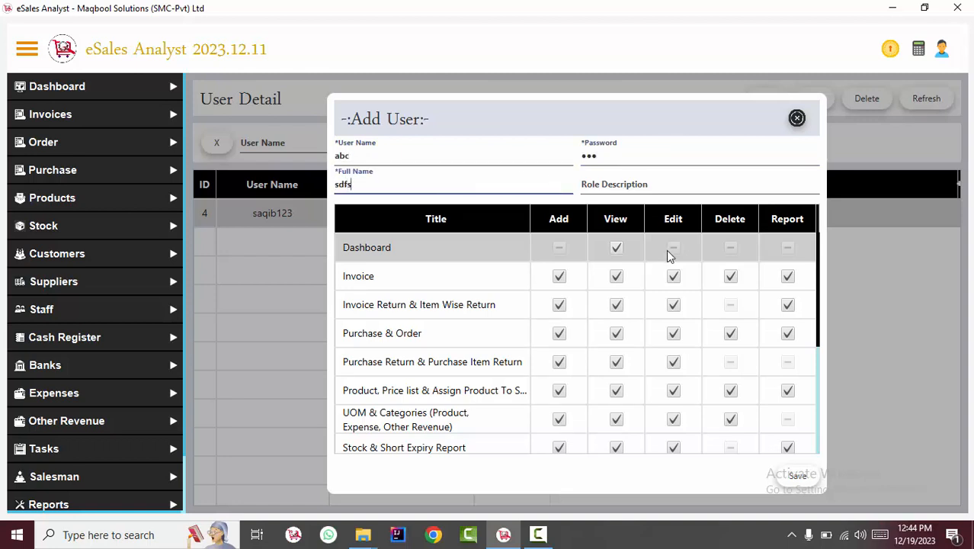
Step: Remove Dashboard View and Profit/Loss Report rights, save the Accountant user, and open it for editing
{"action": "left_click", "coordinate": [616, 248]}
{"action": "left_click_drag", "start_coordinate": [821, 251], "coordinate": [814, 443]}
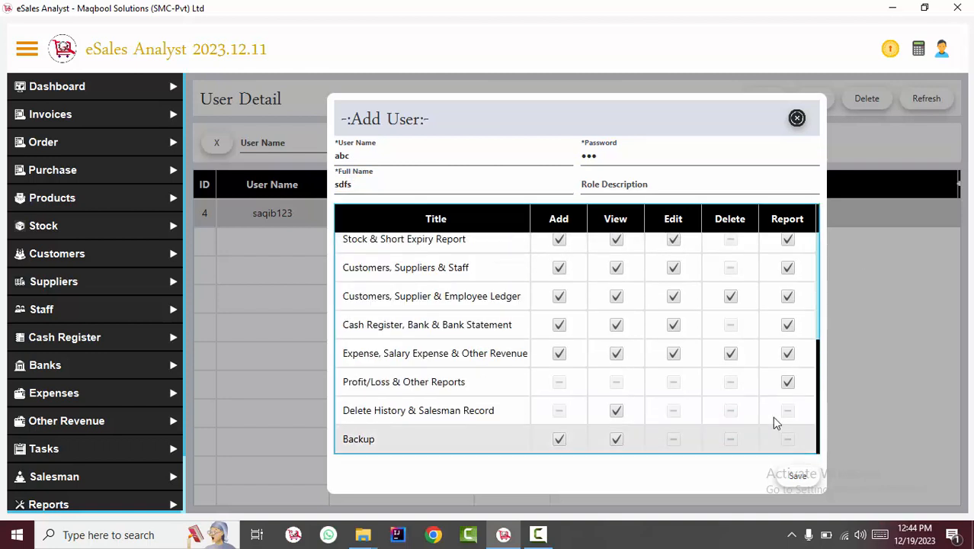
{"action": "left_click", "coordinate": [787, 382]}
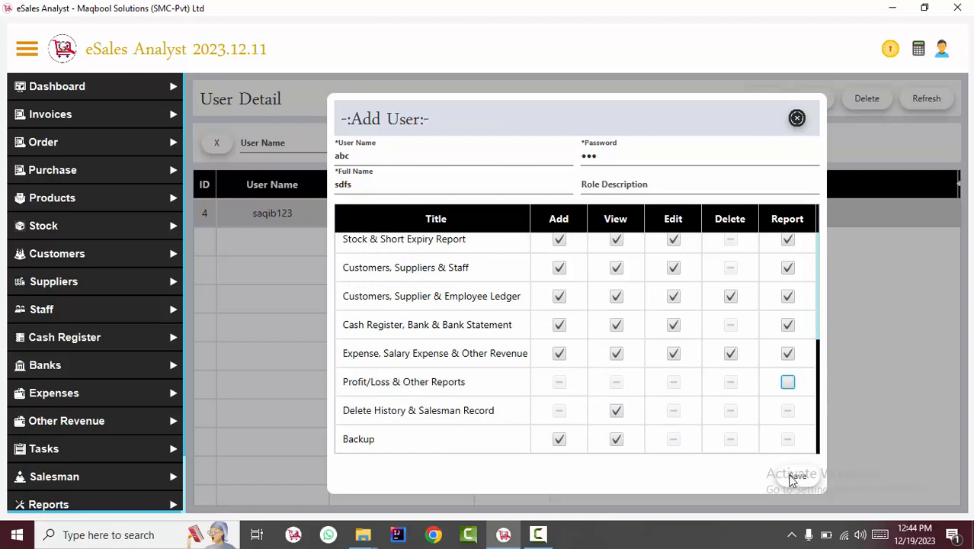
{"action": "left_click", "coordinate": [797, 475]}
{"action": "key", "text": "Return"}
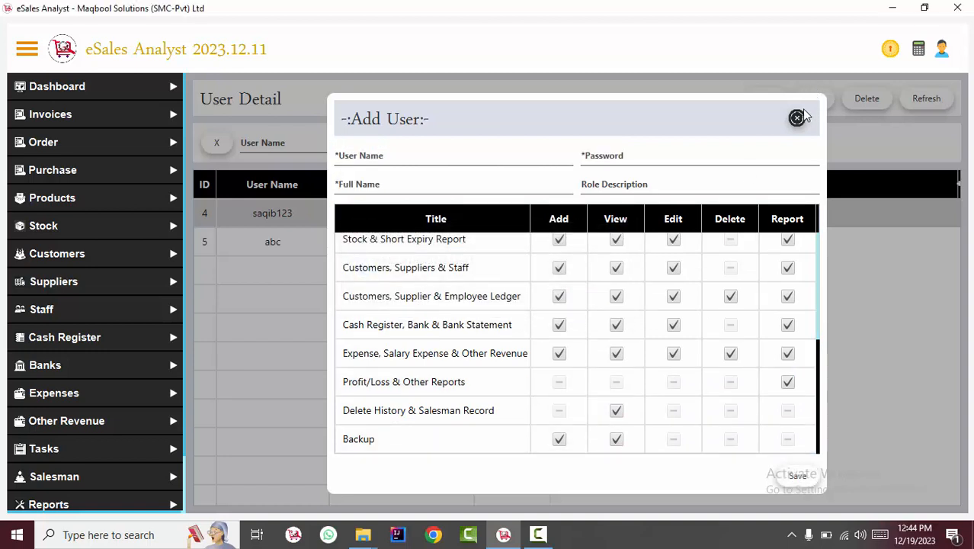
{"action": "left_click", "coordinate": [796, 117]}
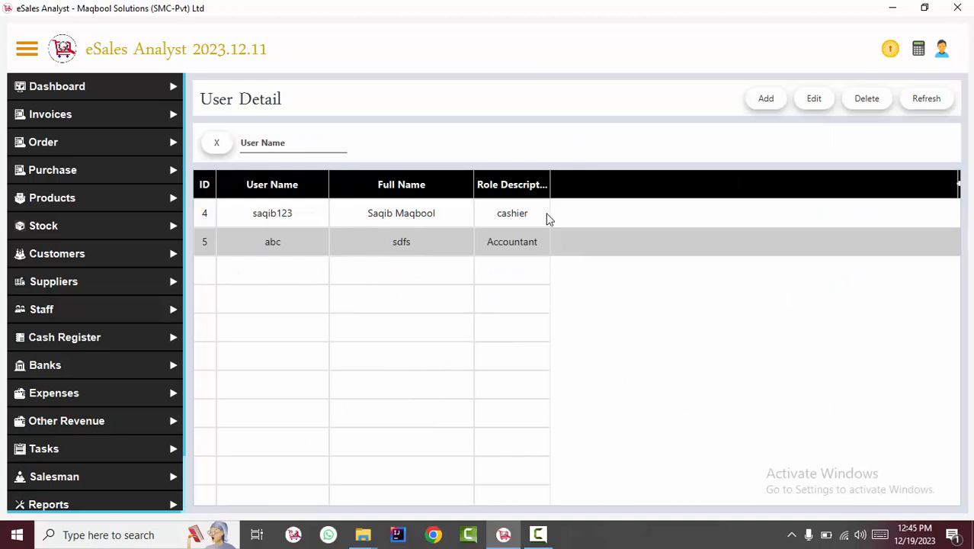
{"action": "left_click", "coordinate": [528, 250]}
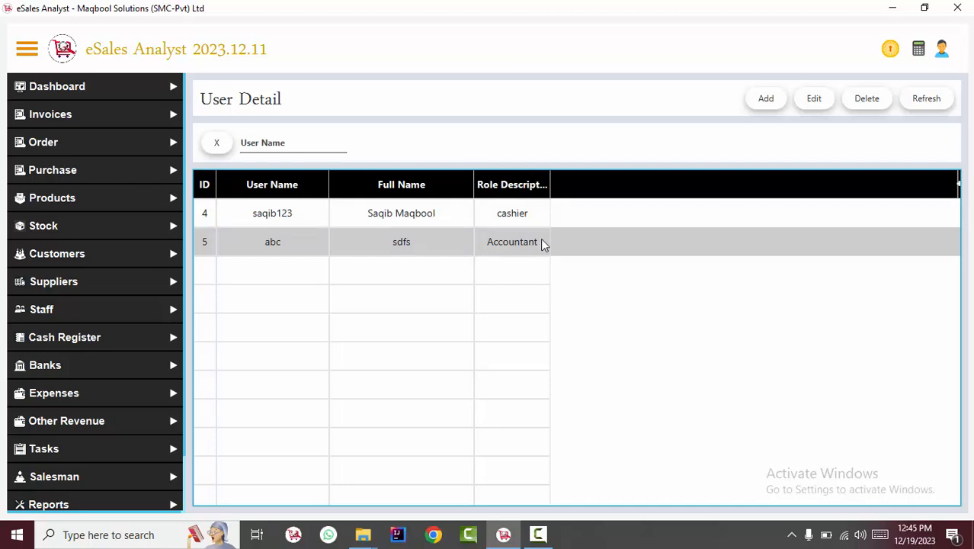
{"action": "left_click", "coordinate": [814, 100]}
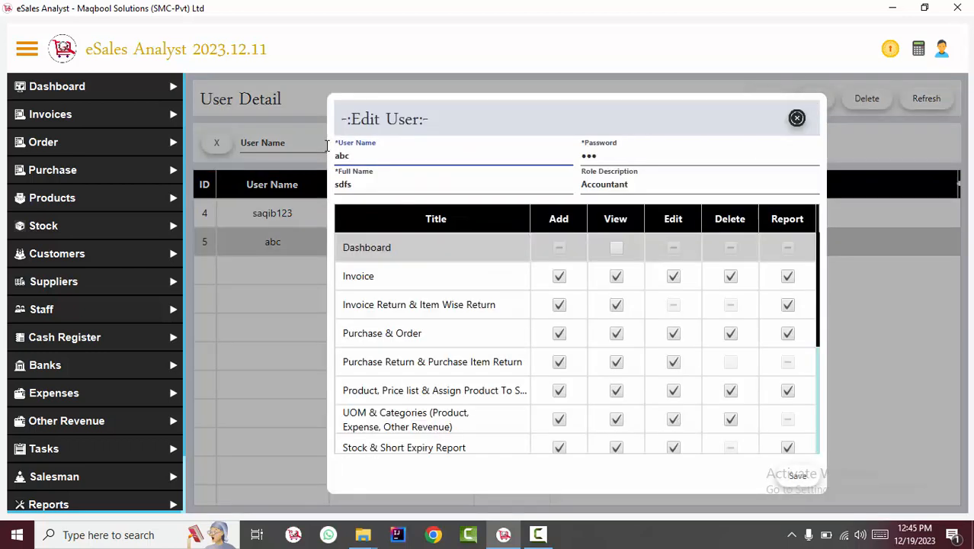
Step: Close the Accountant's Edit User form without changes and refresh the user list
{"action": "key", "text": "ctrl+a"}
{"action": "left_click", "coordinate": [632, 150]}
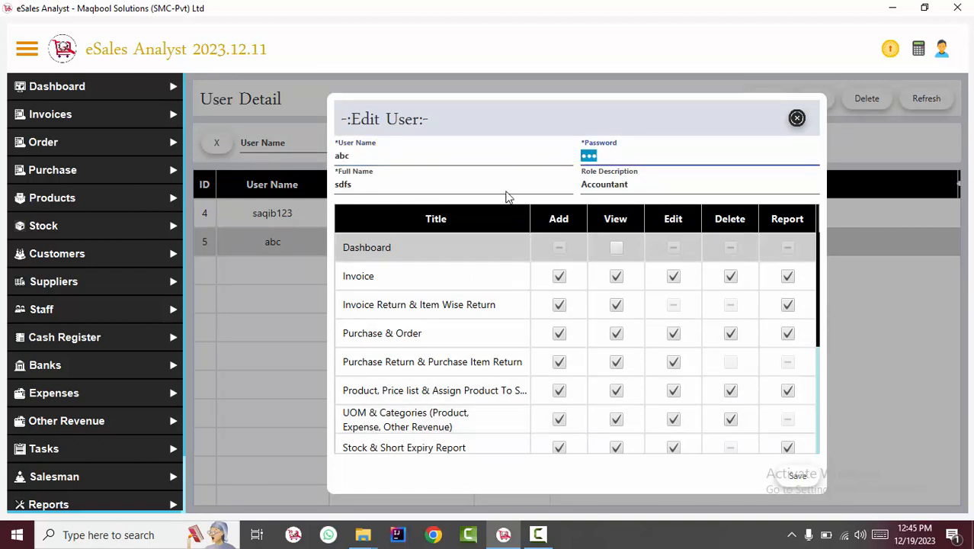
{"action": "left_click", "coordinate": [377, 160]}
{"action": "key", "text": "Escape"}
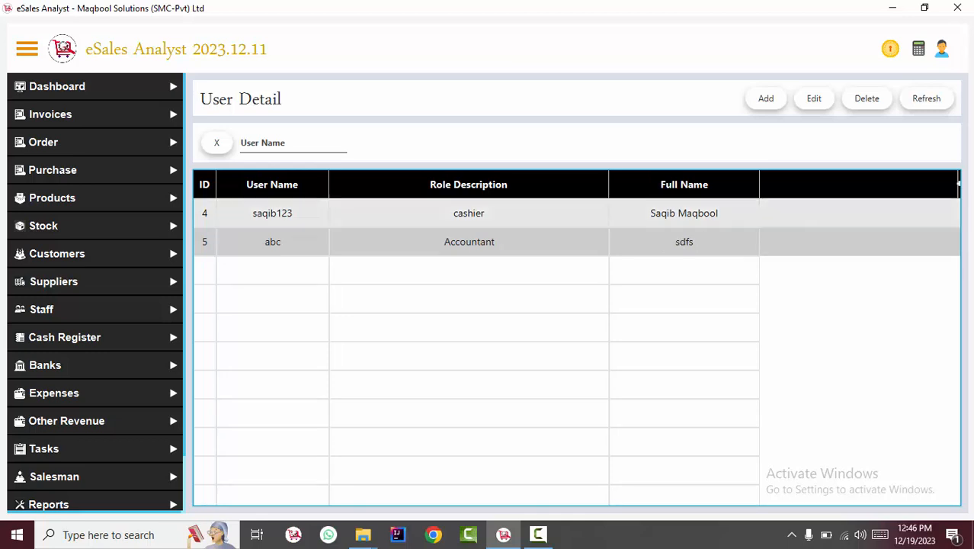
{"action": "left_click", "coordinate": [942, 49]}
{"action": "left_click", "coordinate": [930, 111]}
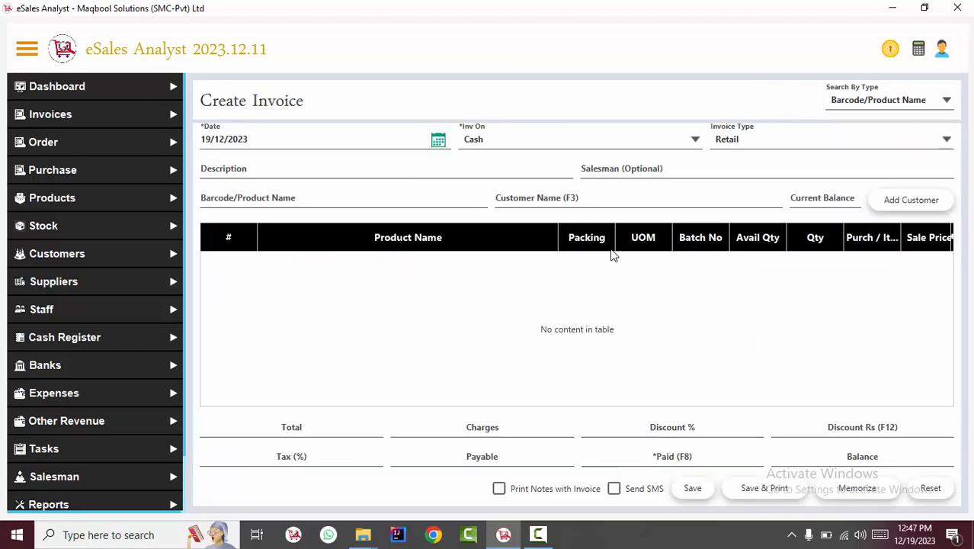
Step: In General Settings, keep the Salesman Setting at Optional
{"action": "left_click", "coordinate": [604, 172]}
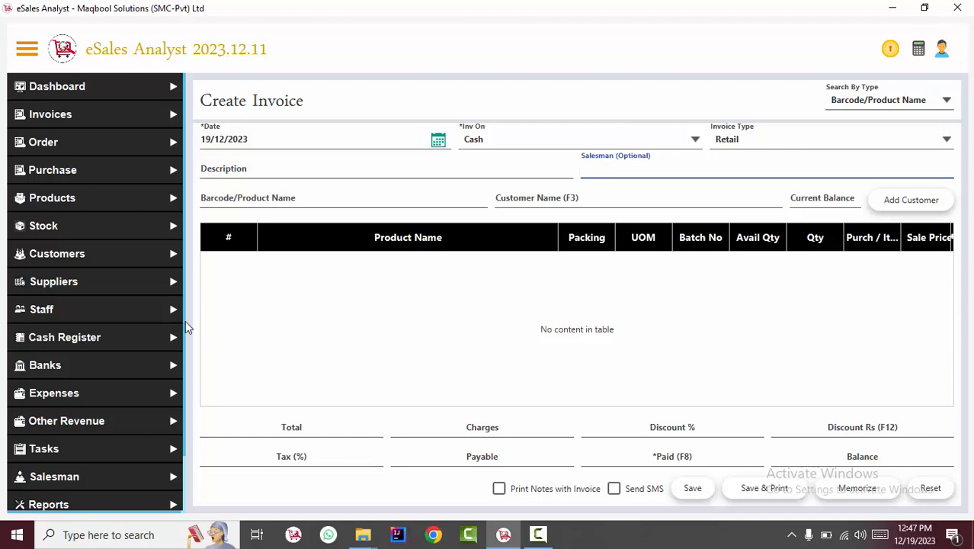
{"action": "left_click_drag", "start_coordinate": [184, 327], "coordinate": [183, 519]}
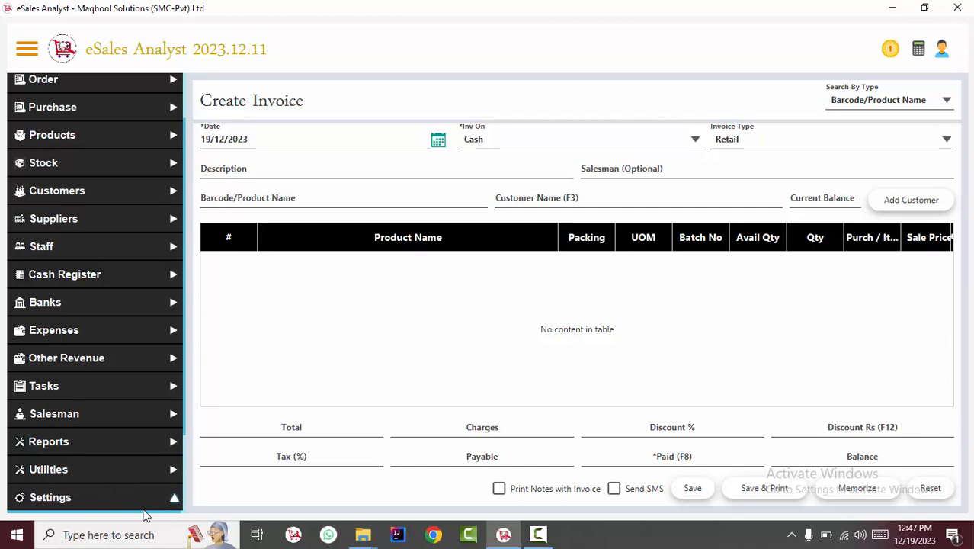
{"action": "left_click", "coordinate": [183, 498]}
{"action": "left_click_drag", "start_coordinate": [963, 152], "coordinate": [961, 319]}
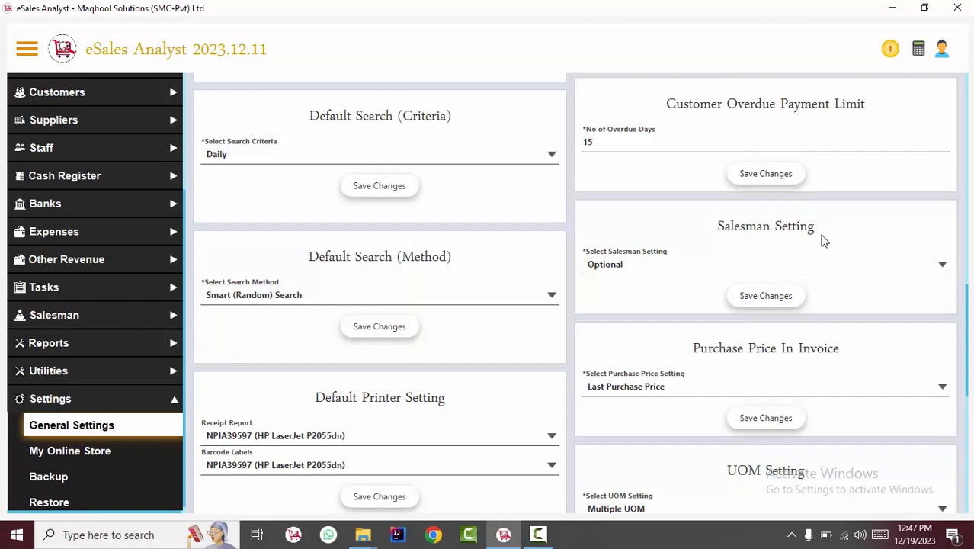
{"action": "left_click", "coordinate": [713, 266]}
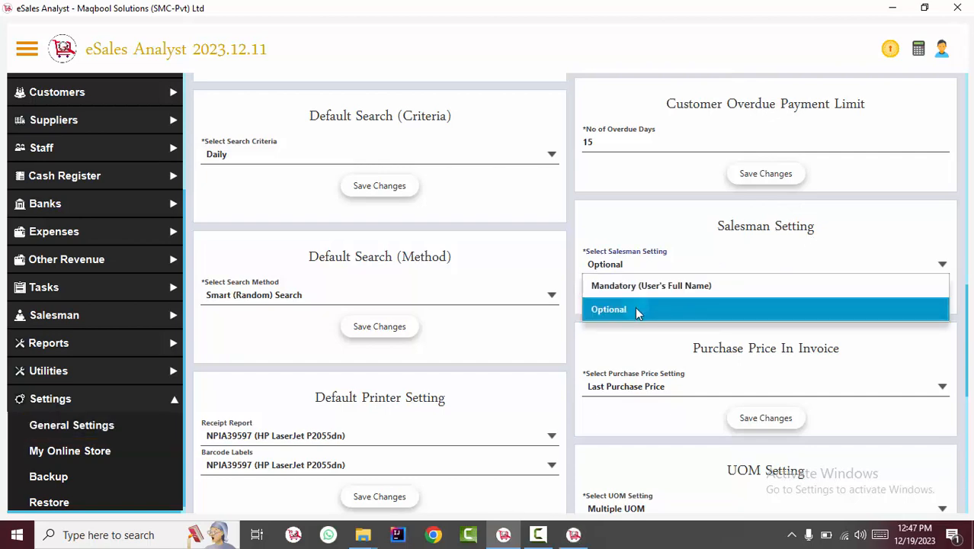
{"action": "left_click", "coordinate": [636, 308]}
Step: On the new invoice, type 'ch' in Salesman and choose the first suggested salesman
{"action": "left_click", "coordinate": [573, 535]}
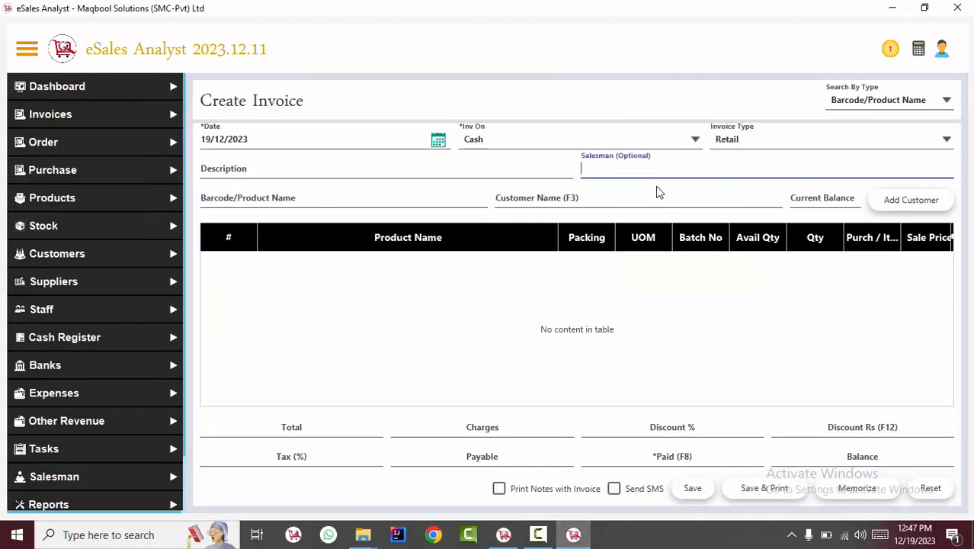
{"action": "left_click", "coordinate": [625, 165]}
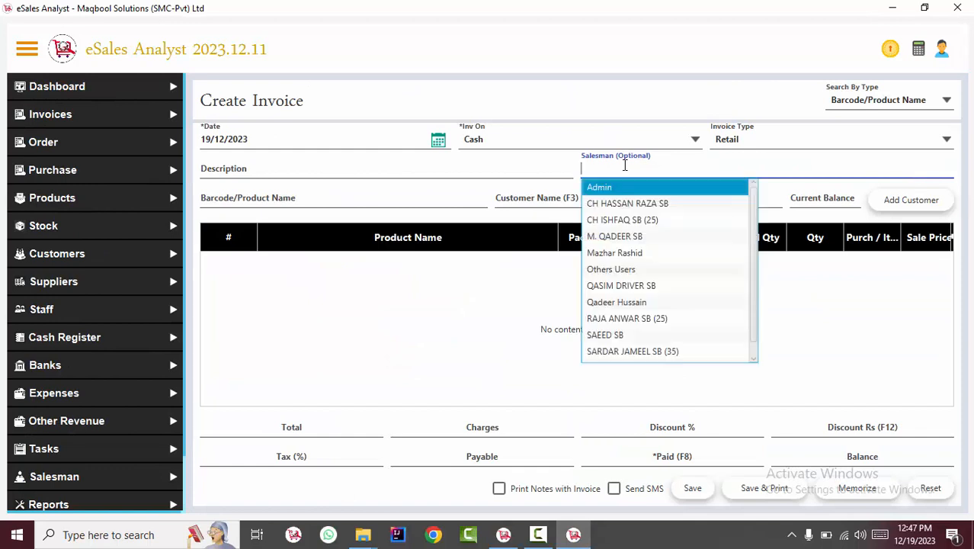
{"action": "left_click", "coordinate": [508, 282]}
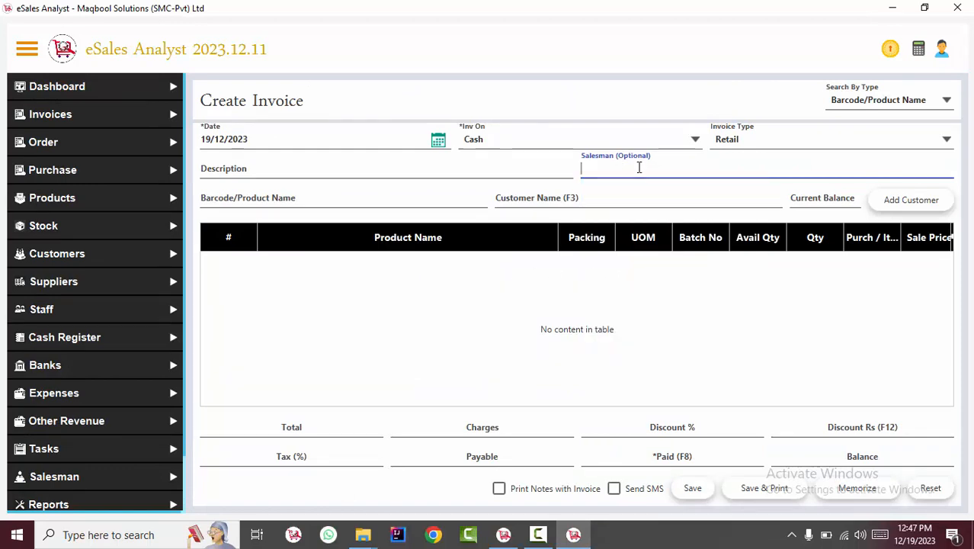
{"action": "type", "text": "ch"}
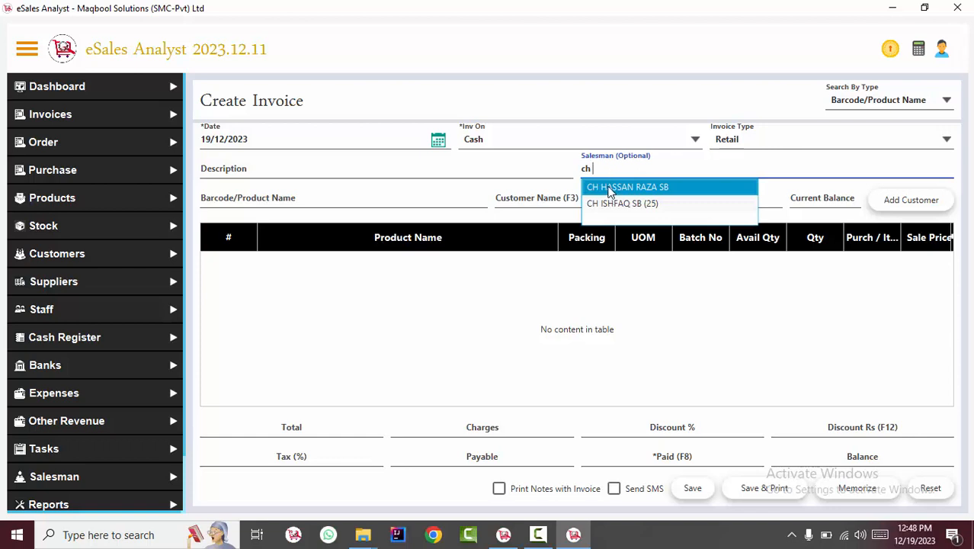
{"action": "left_click", "coordinate": [610, 191]}
{"action": "left_click_drag", "start_coordinate": [681, 167], "coordinate": [548, 165]}
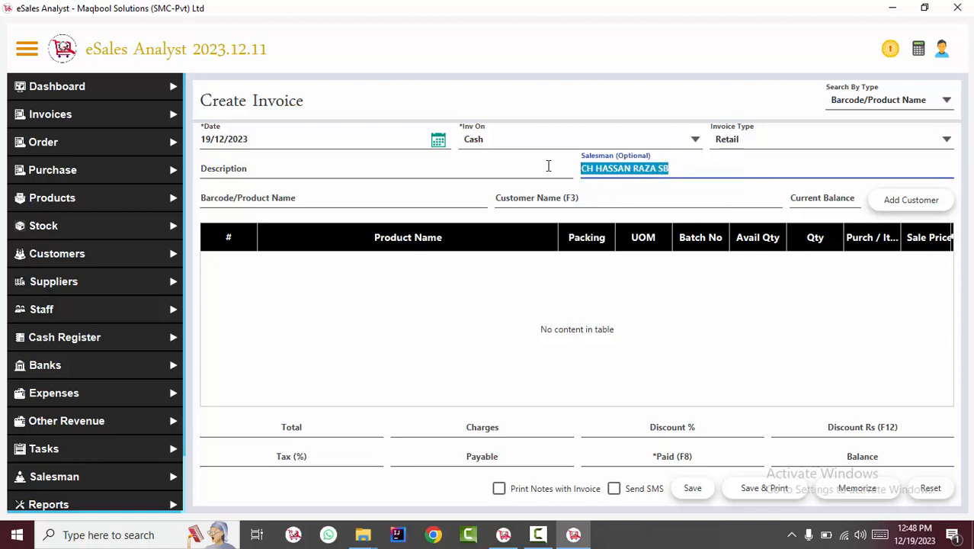
{"action": "left_click", "coordinate": [460, 288]}
Step: Return to the invoice's Salesman field and select the chosen salesman's whole name
{"action": "left_click", "coordinate": [350, 198]}
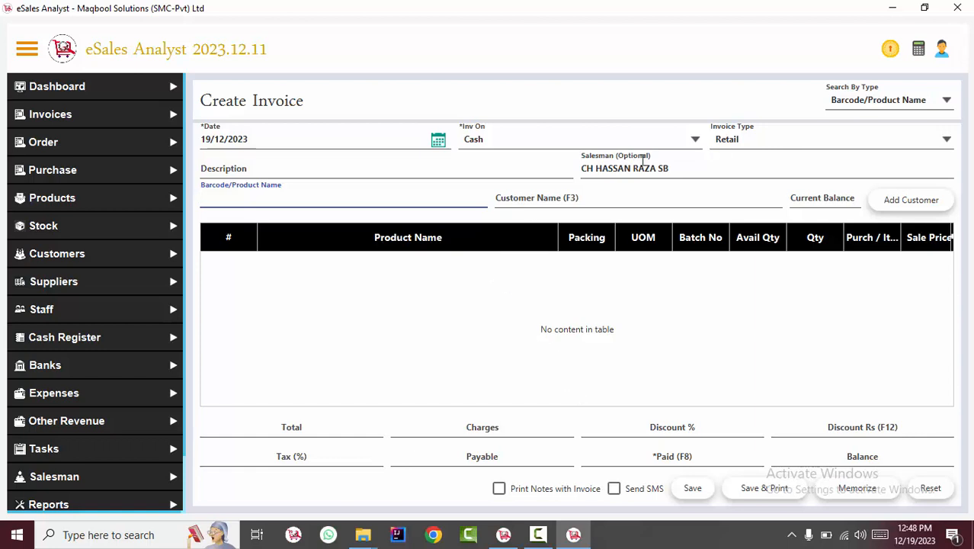
{"action": "key", "text": "shift+Tab"}
{"action": "left_click_drag", "start_coordinate": [684, 169], "coordinate": [569, 152]}
{"action": "left_click", "coordinate": [683, 167]}
{"action": "left_click_drag", "start_coordinate": [683, 168], "coordinate": [564, 148]}
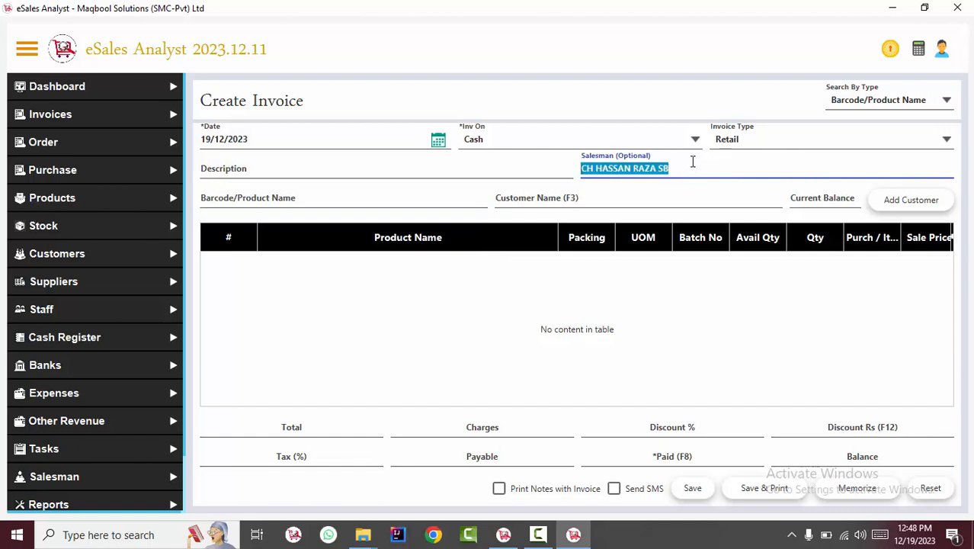
{"action": "left_click", "coordinate": [704, 164]}
{"action": "triple_click", "coordinate": [607, 164]}
{"action": "left_click_drag", "start_coordinate": [687, 169], "coordinate": [497, 136]}
Step: Clear the invoice's salesman and save Salesman Setting as Mandatory (User's Full Name)
{"action": "key", "text": "BackSpace"}
{"action": "left_click", "coordinate": [503, 534]}
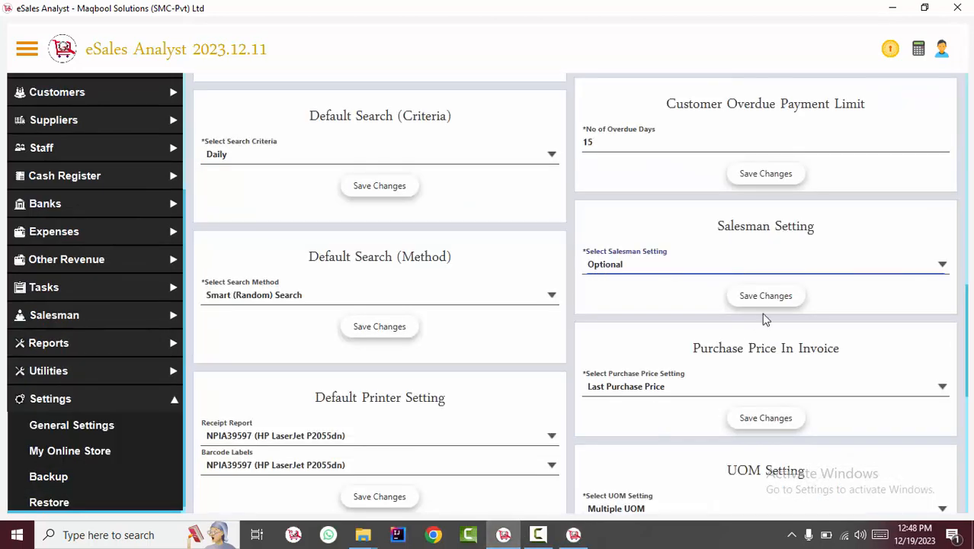
{"action": "left_click", "coordinate": [747, 269]}
{"action": "left_click", "coordinate": [674, 284]}
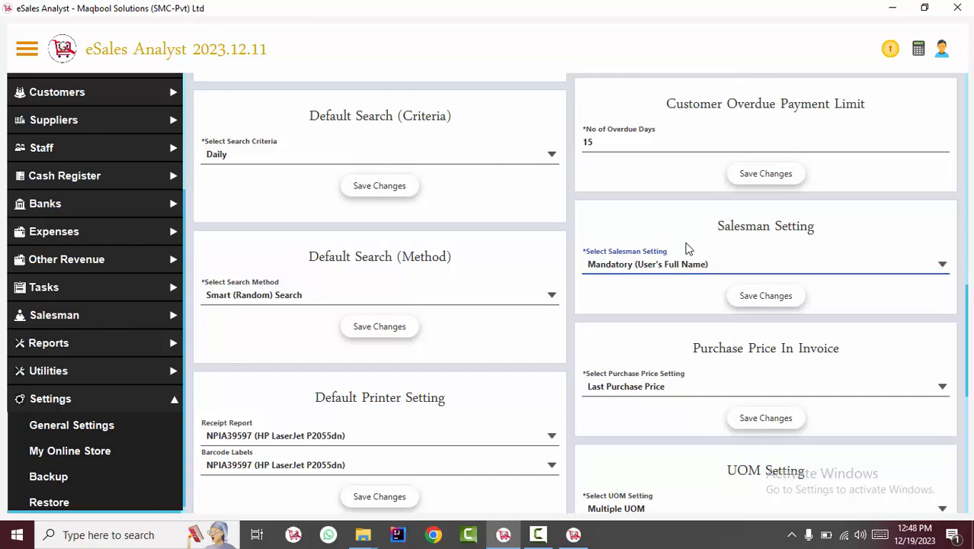
{"action": "left_click", "coordinate": [761, 294]}
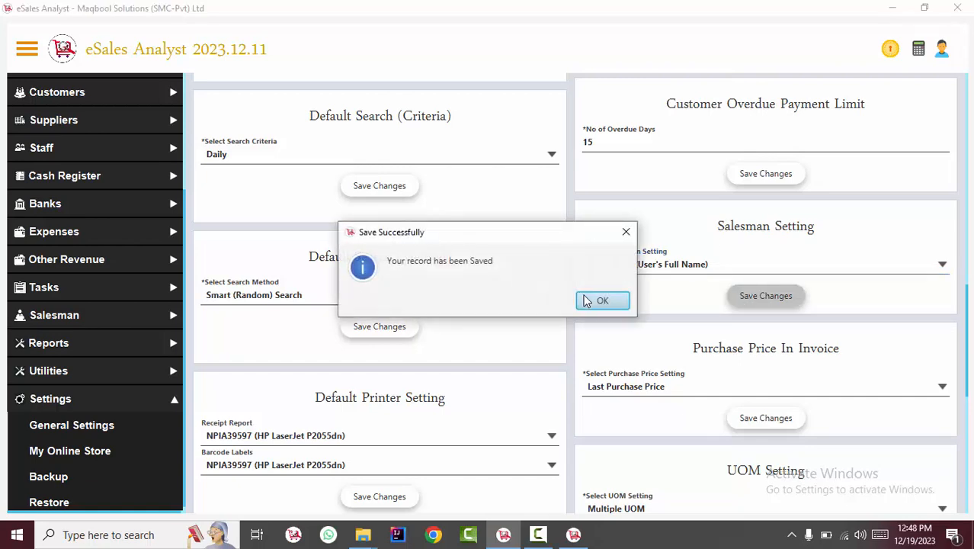
{"action": "left_click", "coordinate": [586, 301]}
{"action": "left_click", "coordinate": [573, 534]}
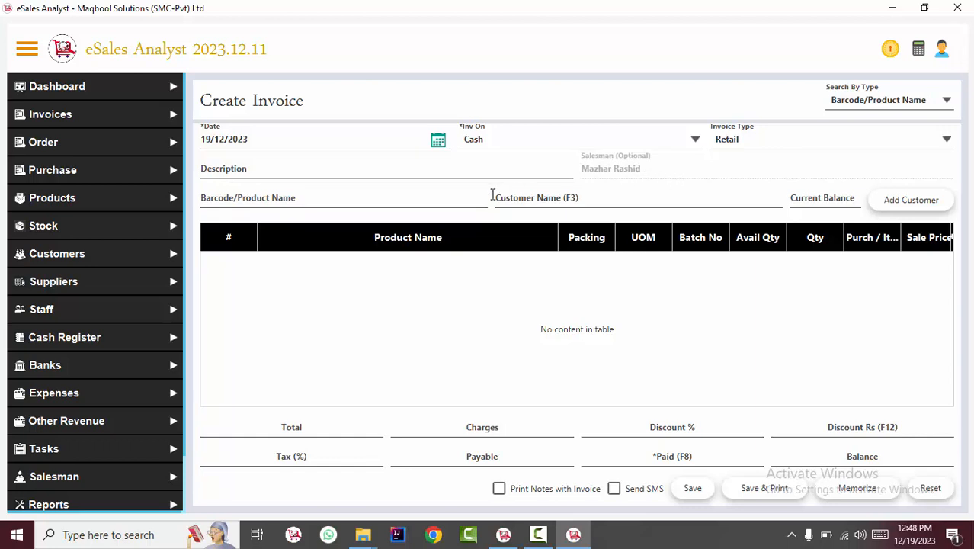
{"action": "left_click", "coordinate": [457, 196]}
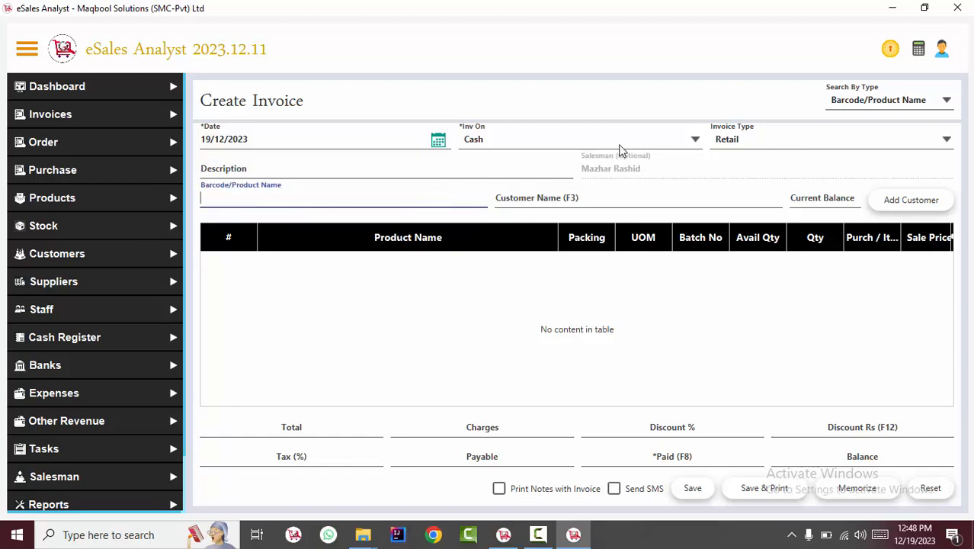
{"action": "left_click", "coordinate": [647, 167]}
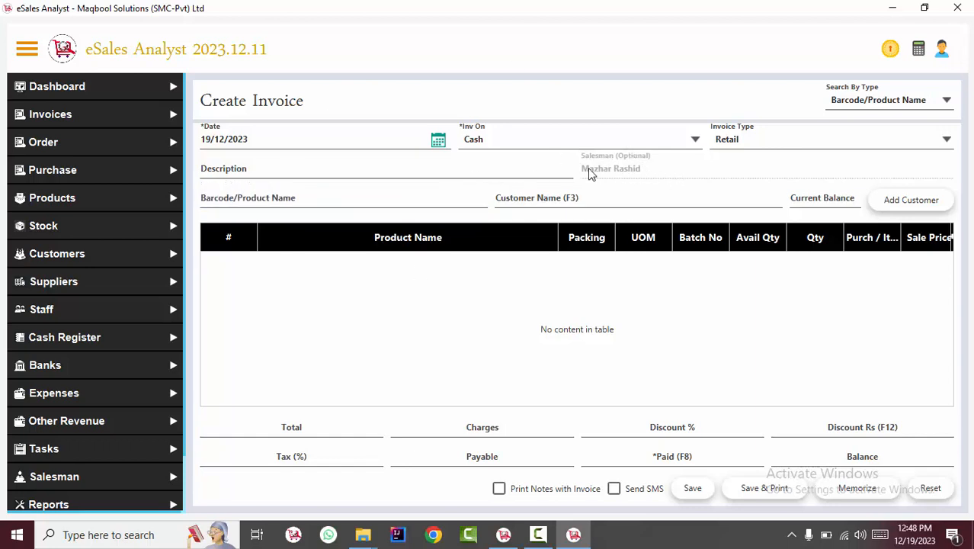
{"action": "left_click", "coordinate": [943, 50]}
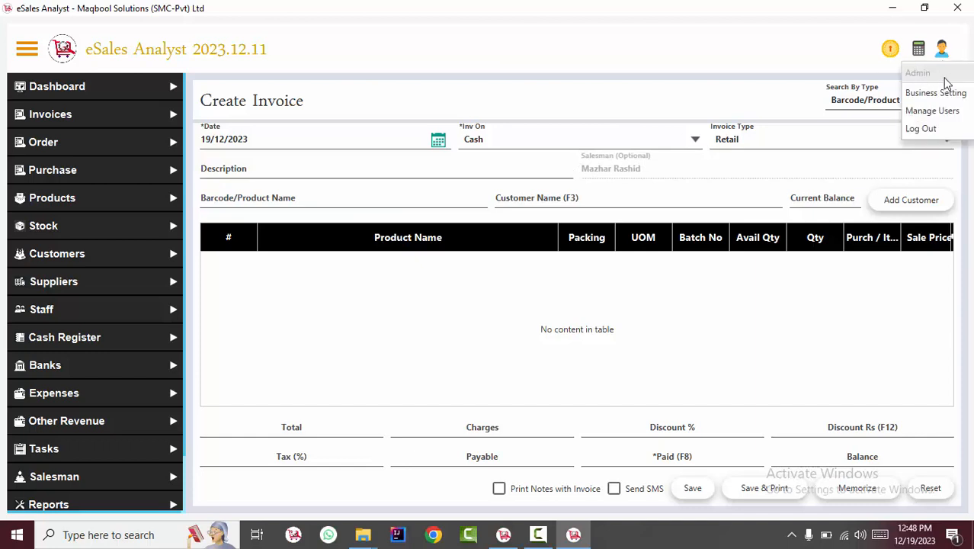
{"action": "left_click", "coordinate": [669, 171]}
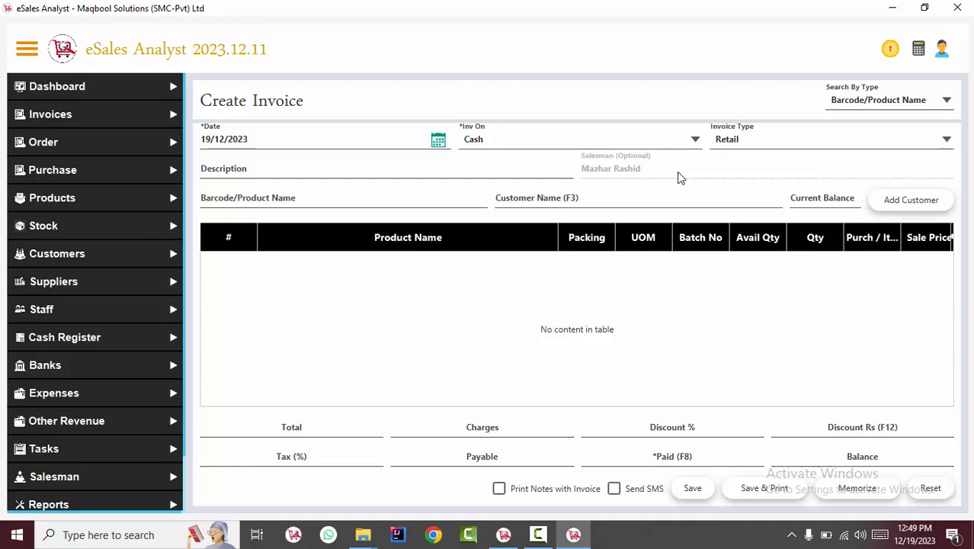
{"action": "left_click", "coordinate": [425, 202]}
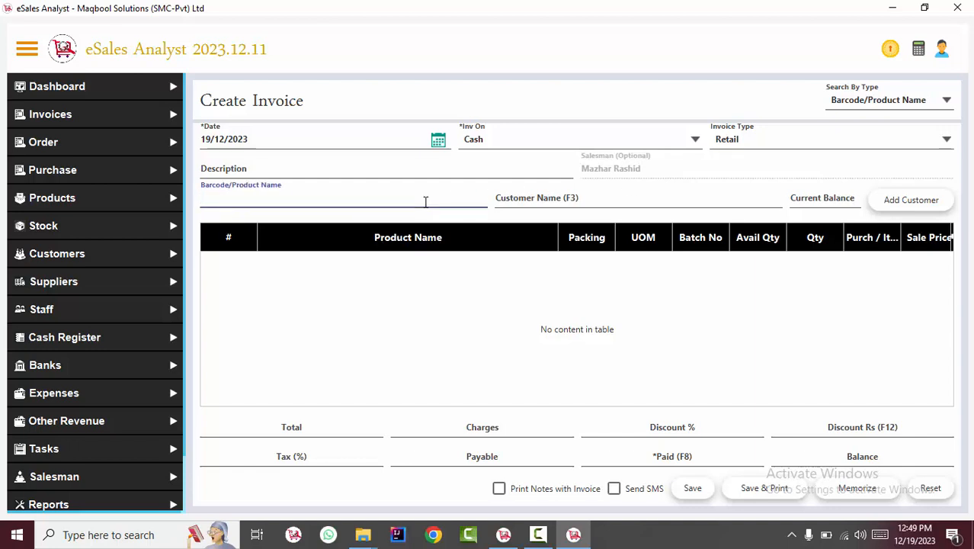